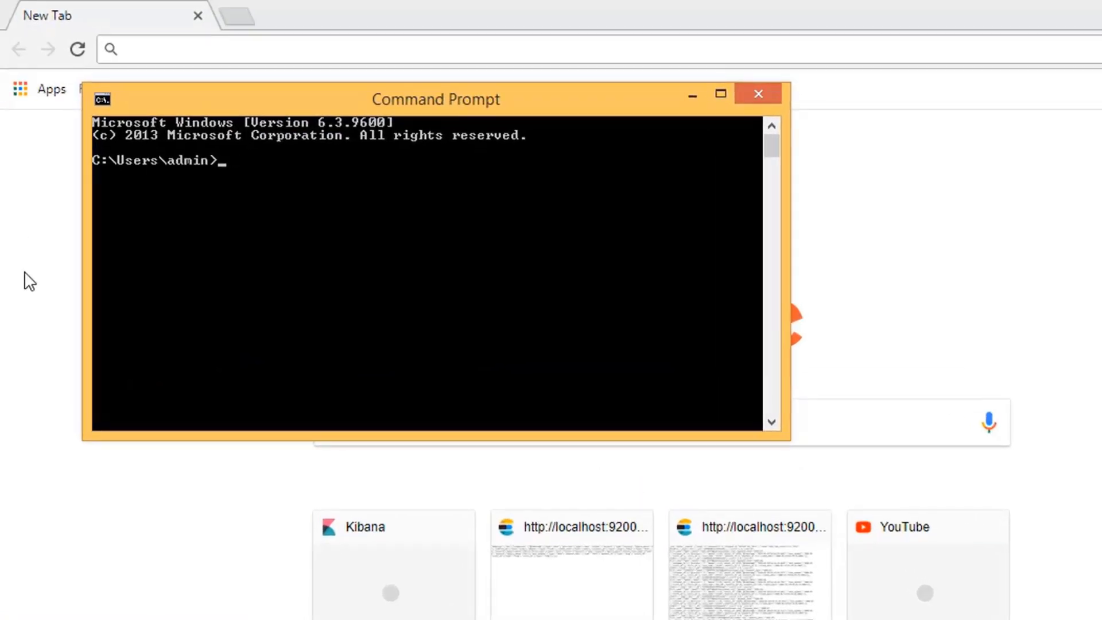
Check the installed Java compiler and runtime versions by running javac -version and java -version.
{"action": "type", "text": "javac -version"}
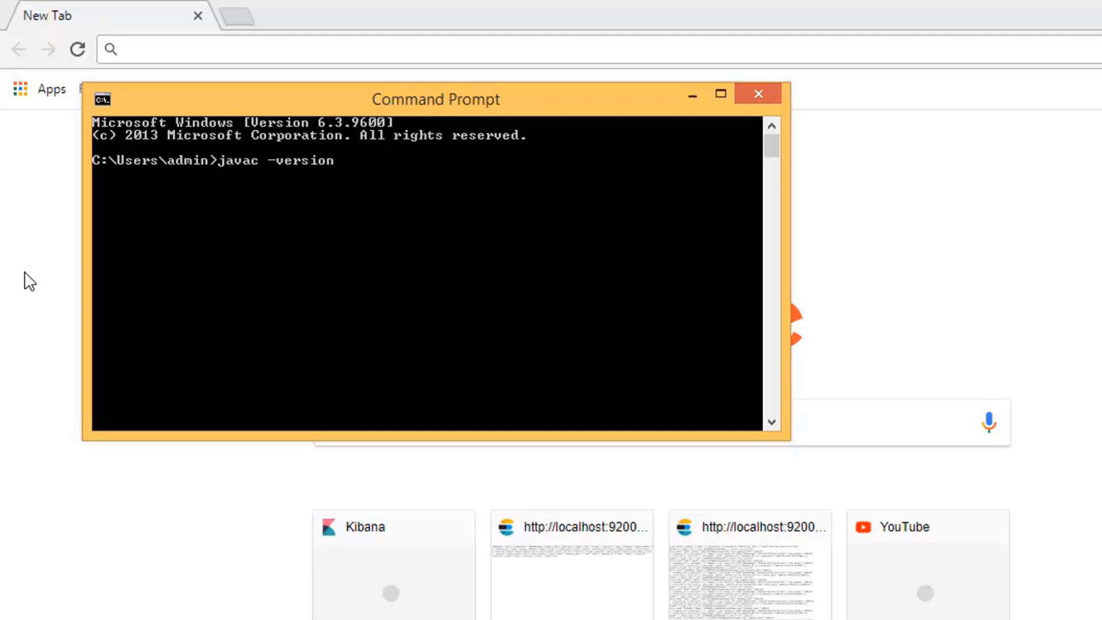
{"action": "key", "text": "Return"}
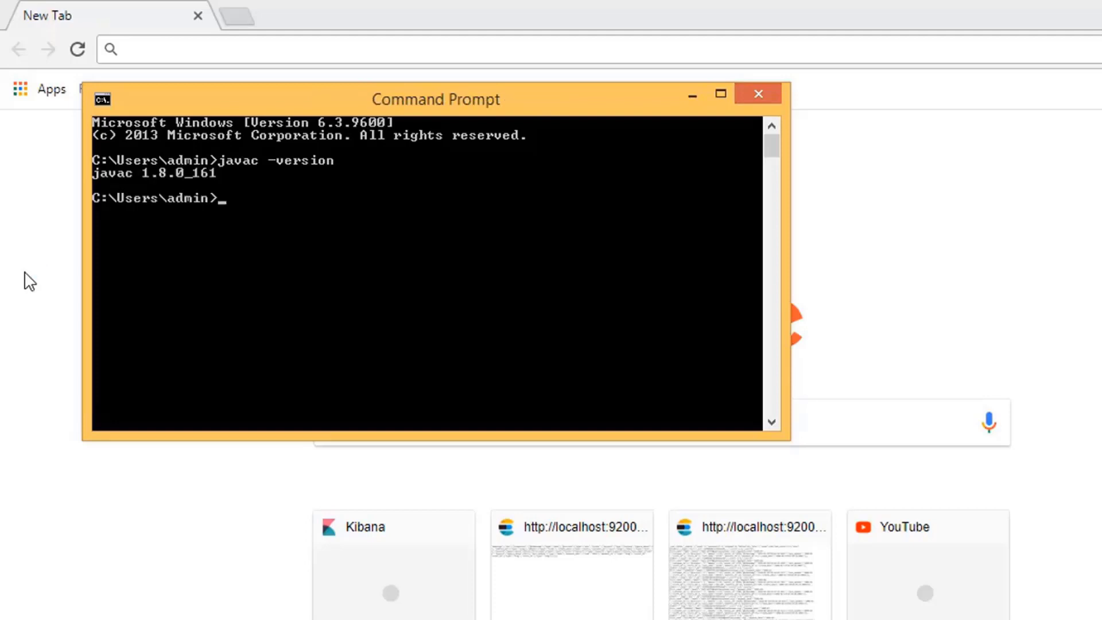
{"action": "type", "text": "java -version"}
{"action": "key", "text": "Return"}
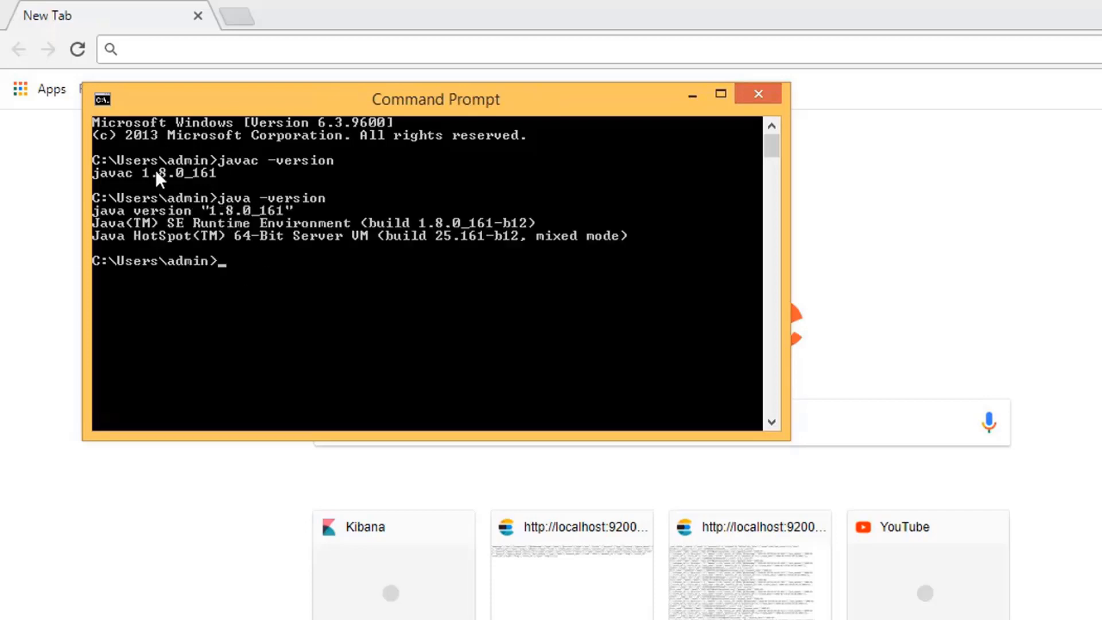
Mark the javac version line in the command output, then release the selection.
{"action": "right_click", "coordinate": [123, 174]}
{"action": "left_click", "coordinate": [148, 188]}
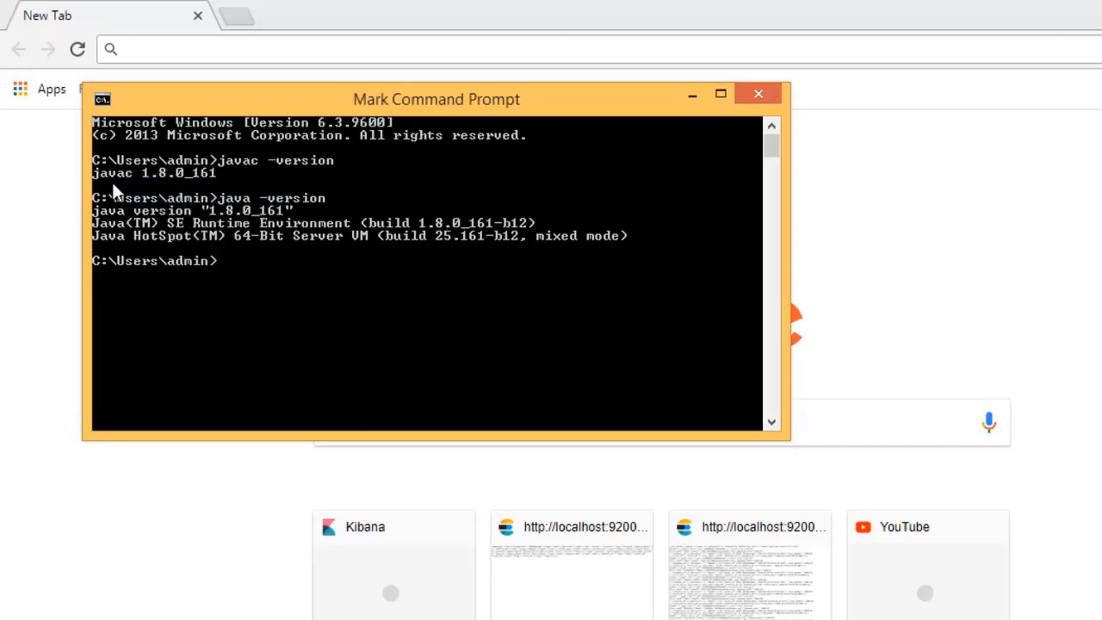
{"action": "left_click_drag", "start_coordinate": [95, 173], "coordinate": [229, 174]}
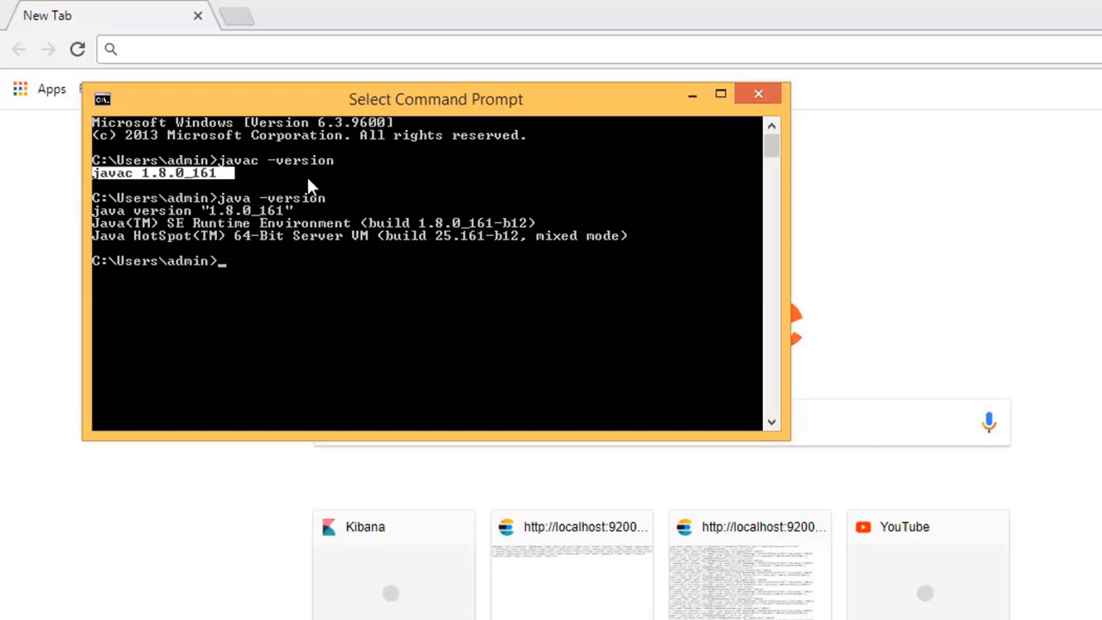
{"action": "key", "text": "Return"}
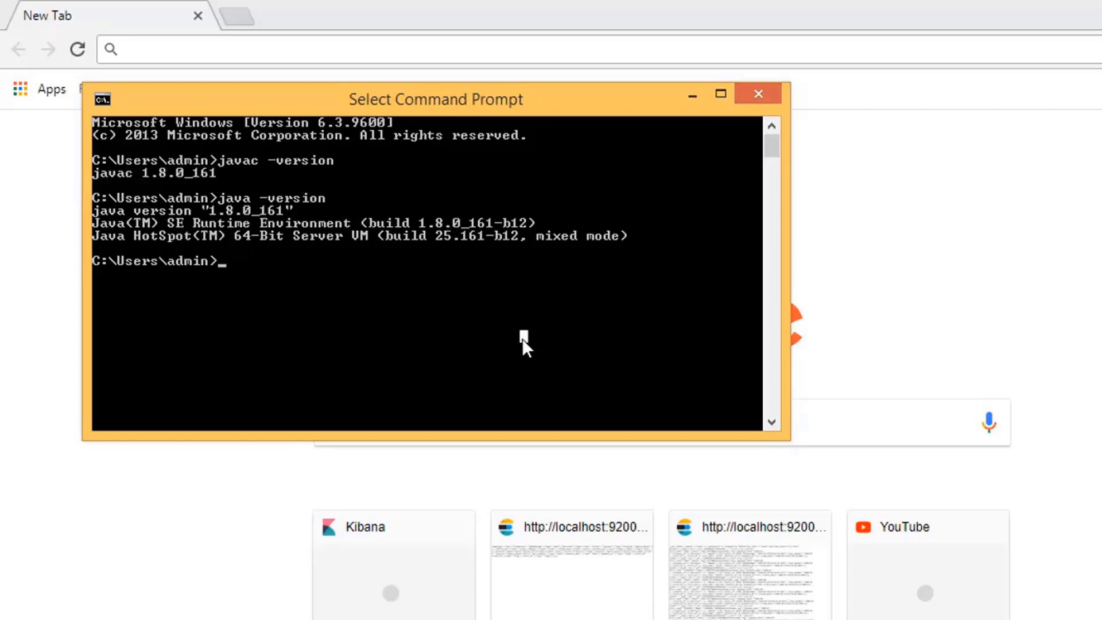
Switch to Chrome, search Google for "download jenkins" and open the jenkins.io download page.
{"action": "left_click", "coordinate": [185, 57]}
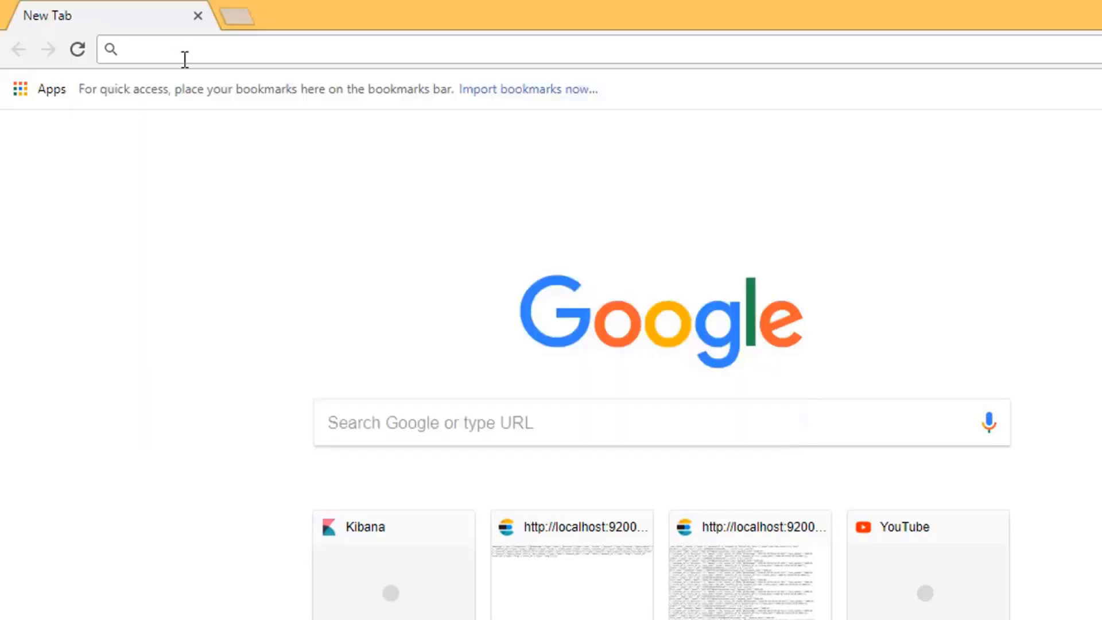
{"action": "type", "text": "dow"}
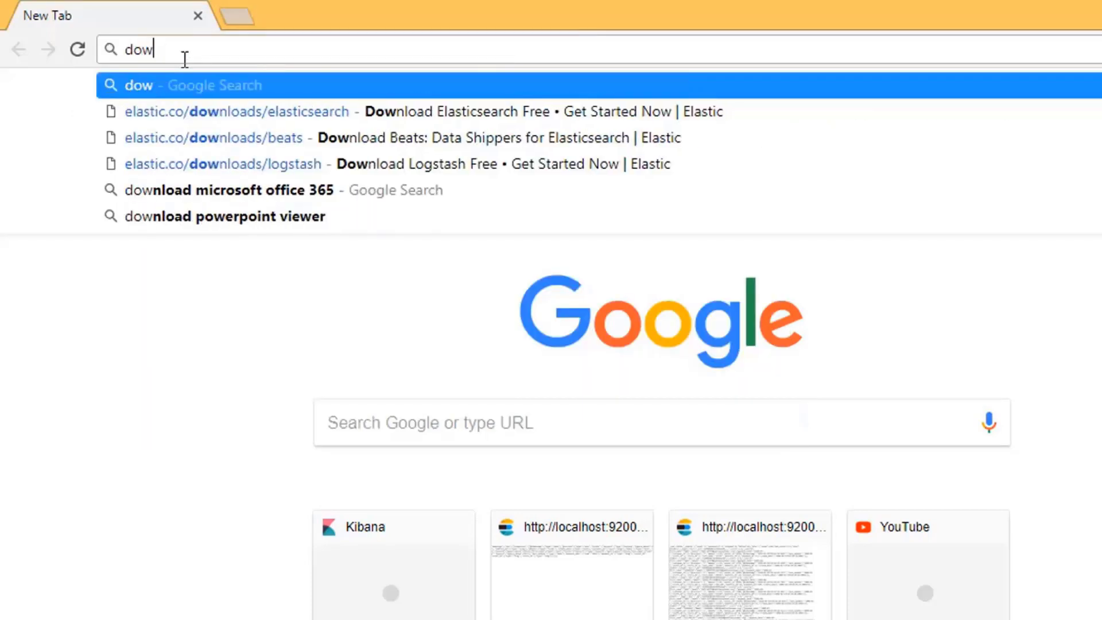
{"action": "type", "text": "nload jenk"}
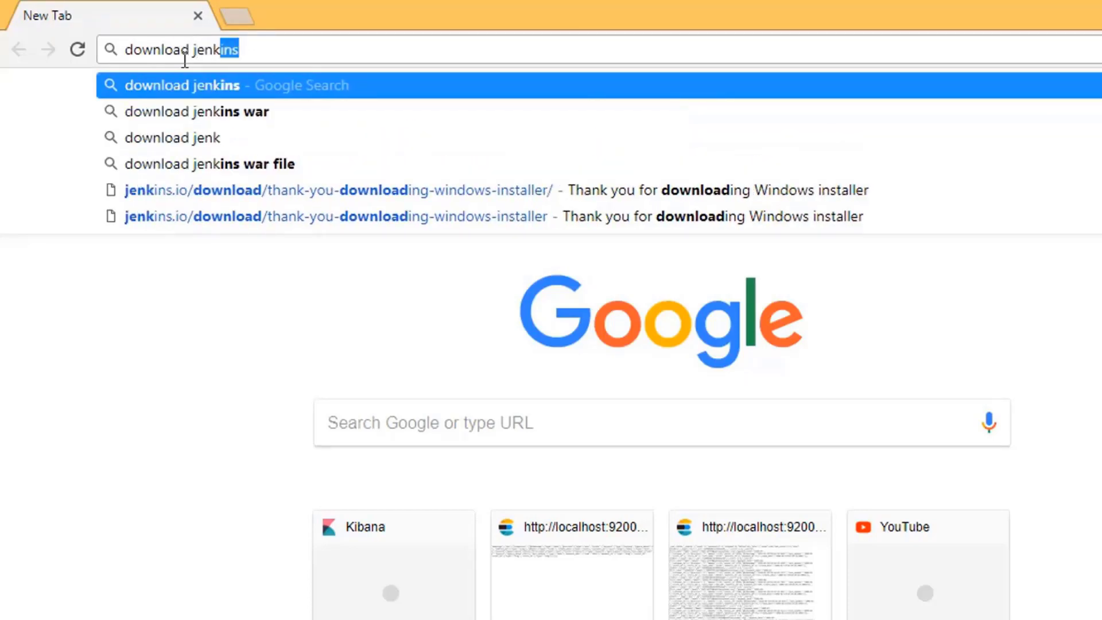
{"action": "key", "text": "Return"}
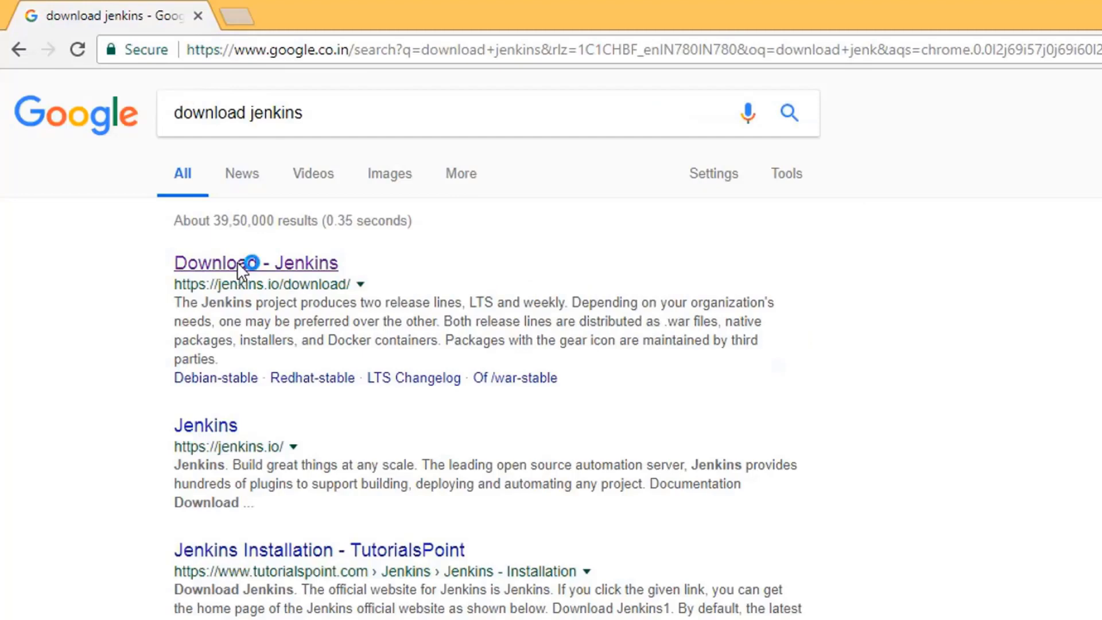
{"action": "left_click", "coordinate": [236, 262]}
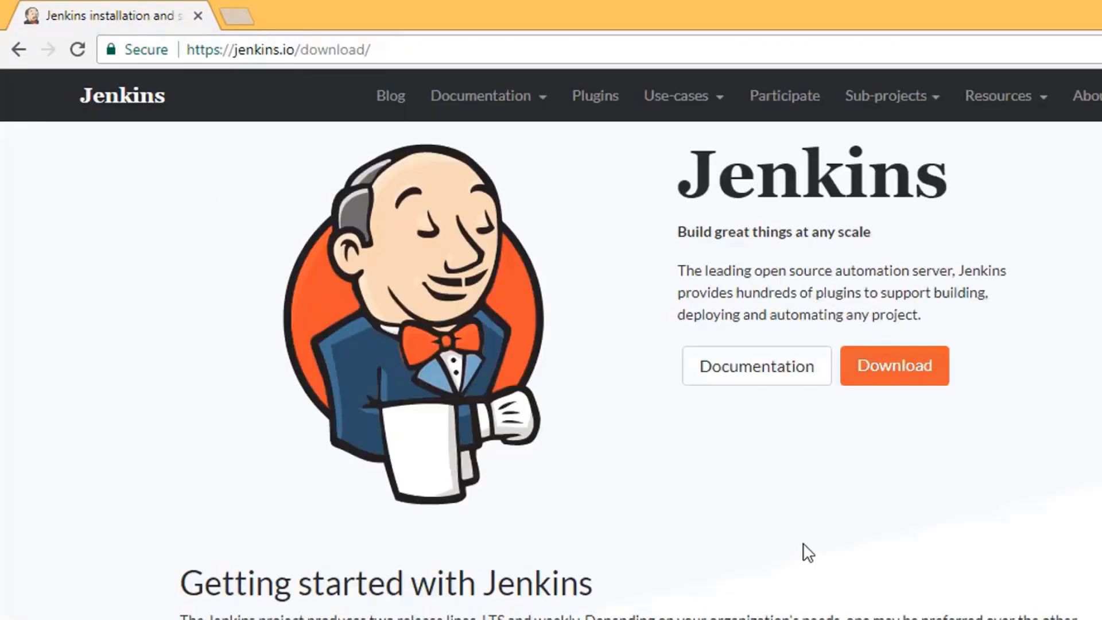
Download the Windows package of the Long-term Support release Jenkins 2.107.1.
{"action": "scroll", "coordinate": [808, 552], "scroll_direction": "down", "scroll_amount": 4}
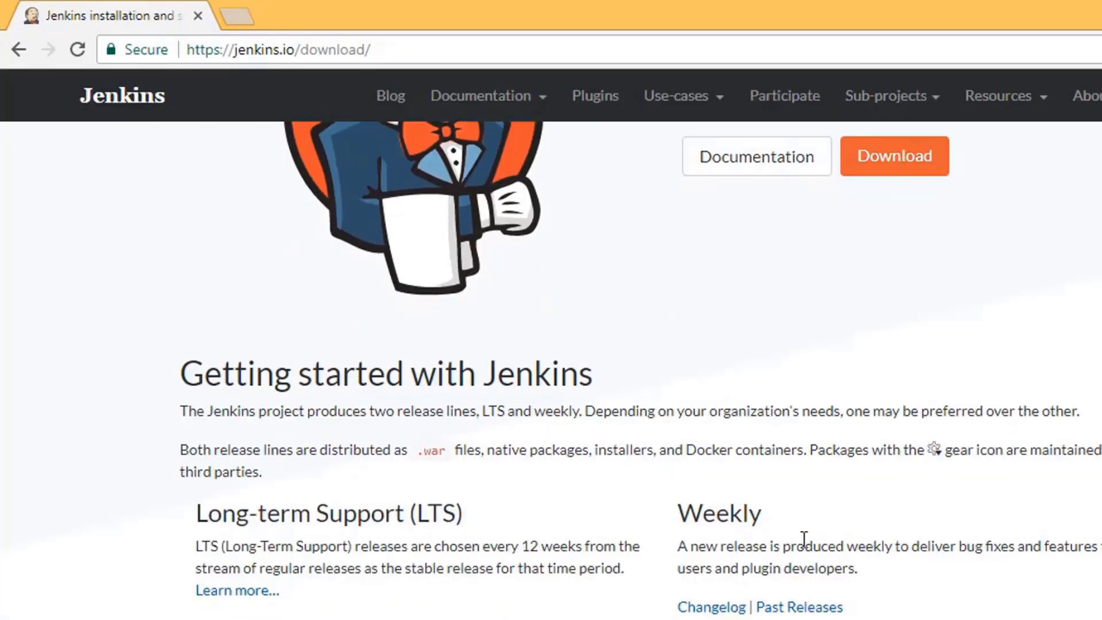
{"action": "scroll", "coordinate": [785, 526], "scroll_direction": "down", "scroll_amount": 2}
{"action": "scroll", "coordinate": [785, 527], "scroll_direction": "down", "scroll_amount": 2}
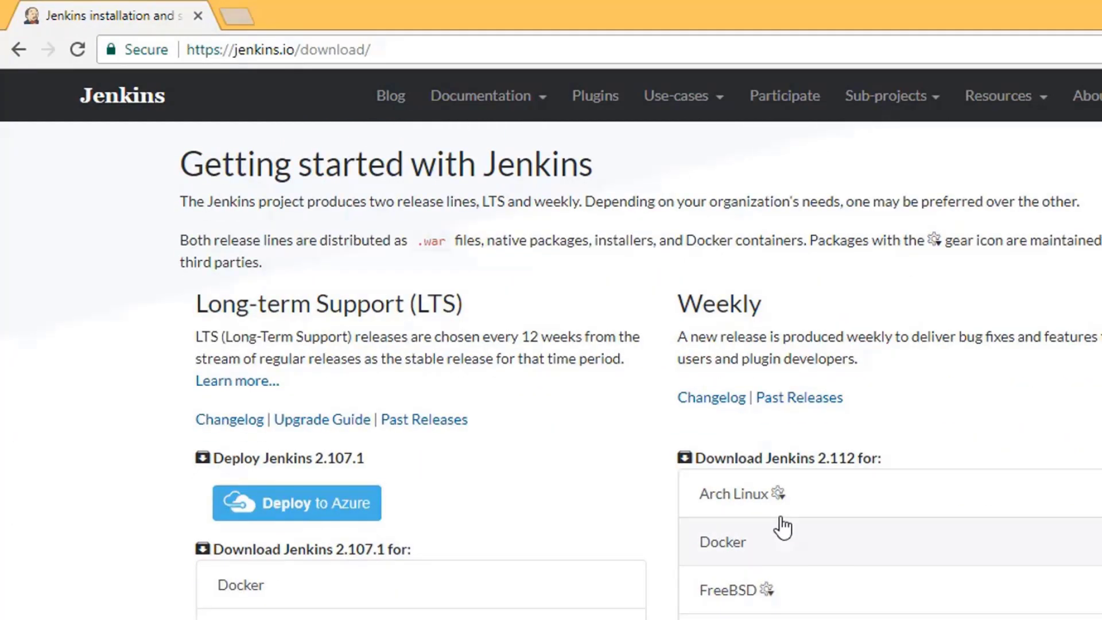
{"action": "scroll", "coordinate": [784, 523], "scroll_direction": "down", "scroll_amount": 4}
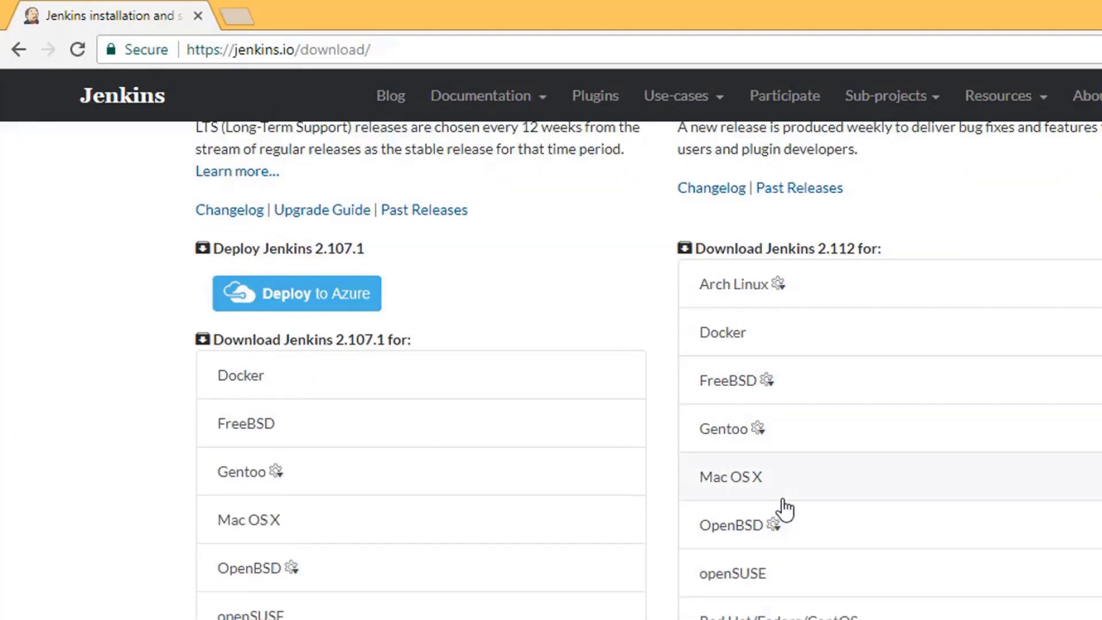
{"action": "scroll", "coordinate": [785, 509], "scroll_direction": "down", "scroll_amount": 6}
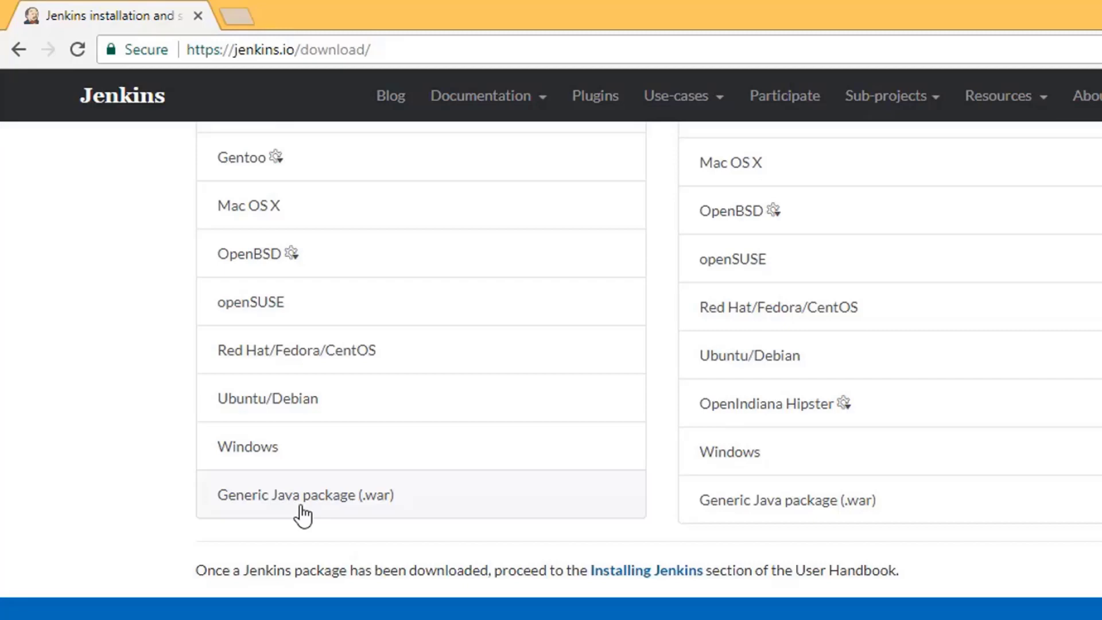
{"action": "left_click", "coordinate": [272, 466]}
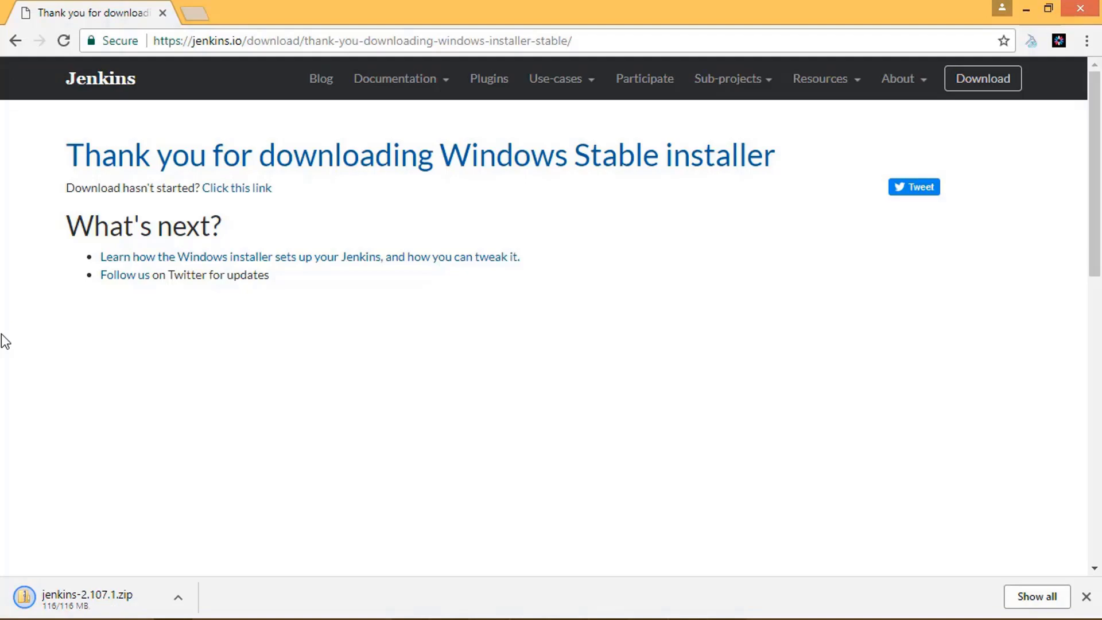
Show the downloaded jenkins-2.107.1.zip in its folder and extract it to a jenkins-2.107.1 subfolder.
{"action": "left_click", "coordinate": [179, 598]}
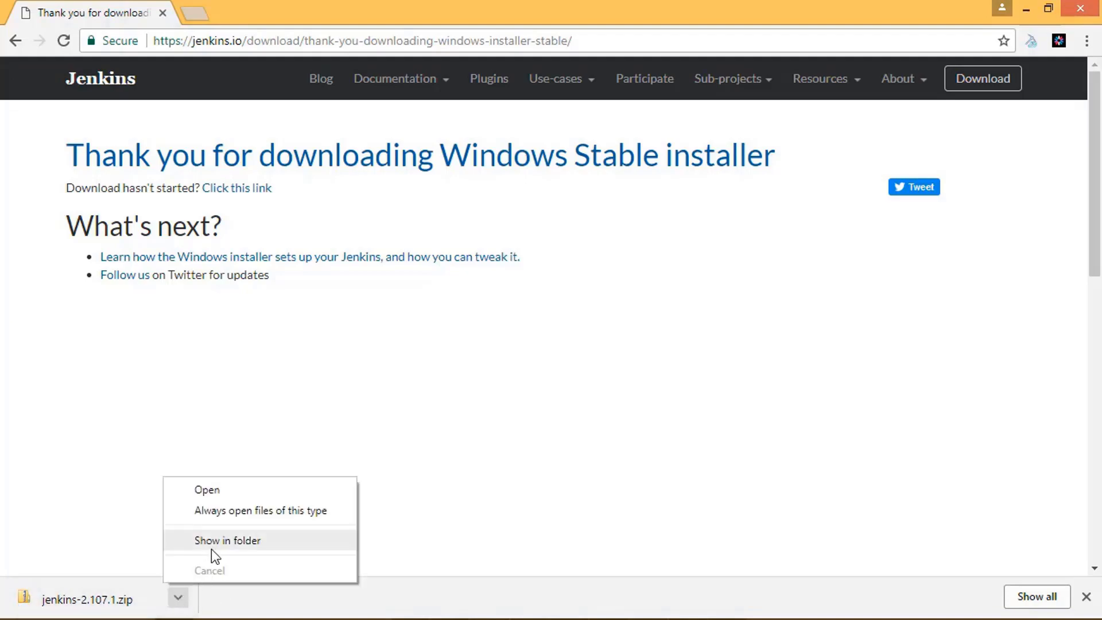
{"action": "left_click", "coordinate": [211, 547]}
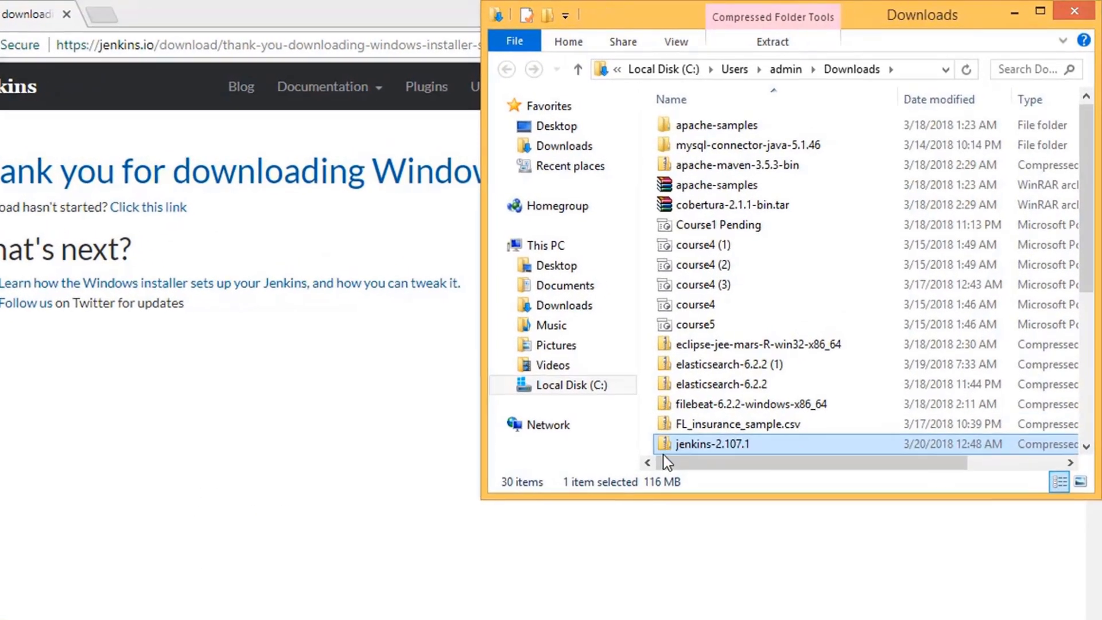
{"action": "right_click", "coordinate": [672, 450]}
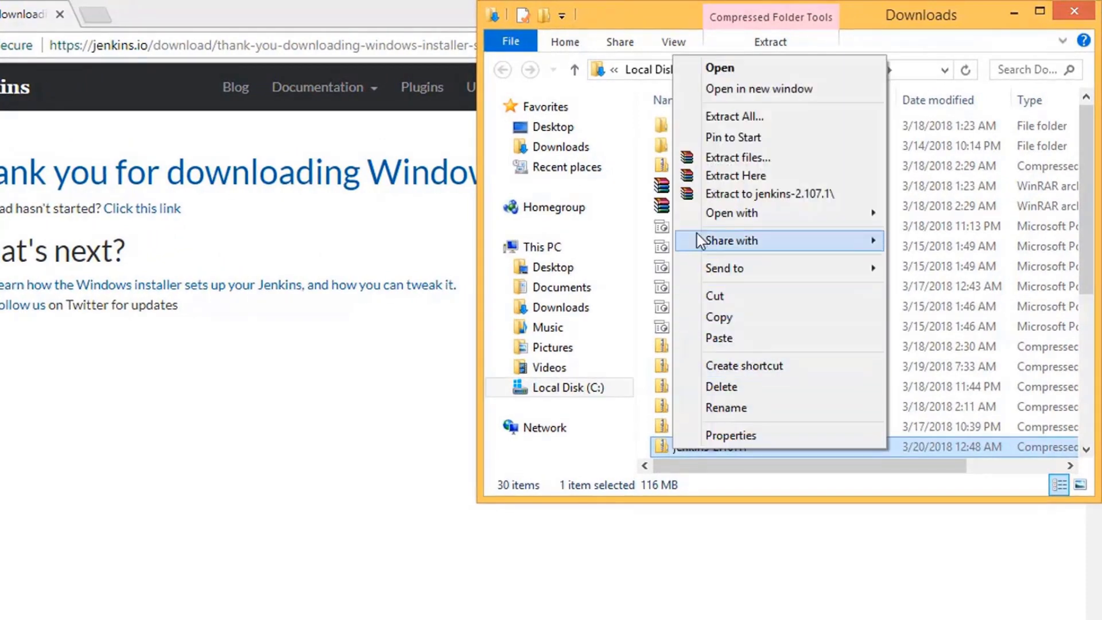
{"action": "left_click", "coordinate": [742, 195]}
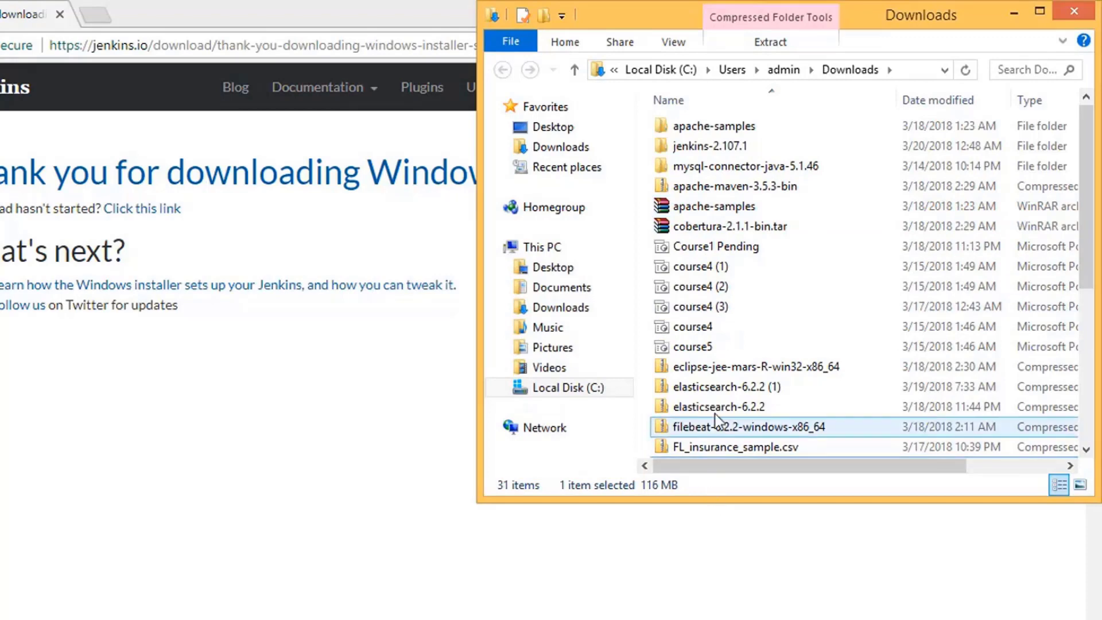
Open the extracted jenkins-2.107.1 folder and launch the jenkins Windows installer.
{"action": "scroll", "coordinate": [715, 414], "scroll_direction": "down", "scroll_amount": 1}
{"action": "double_click", "coordinate": [677, 118]}
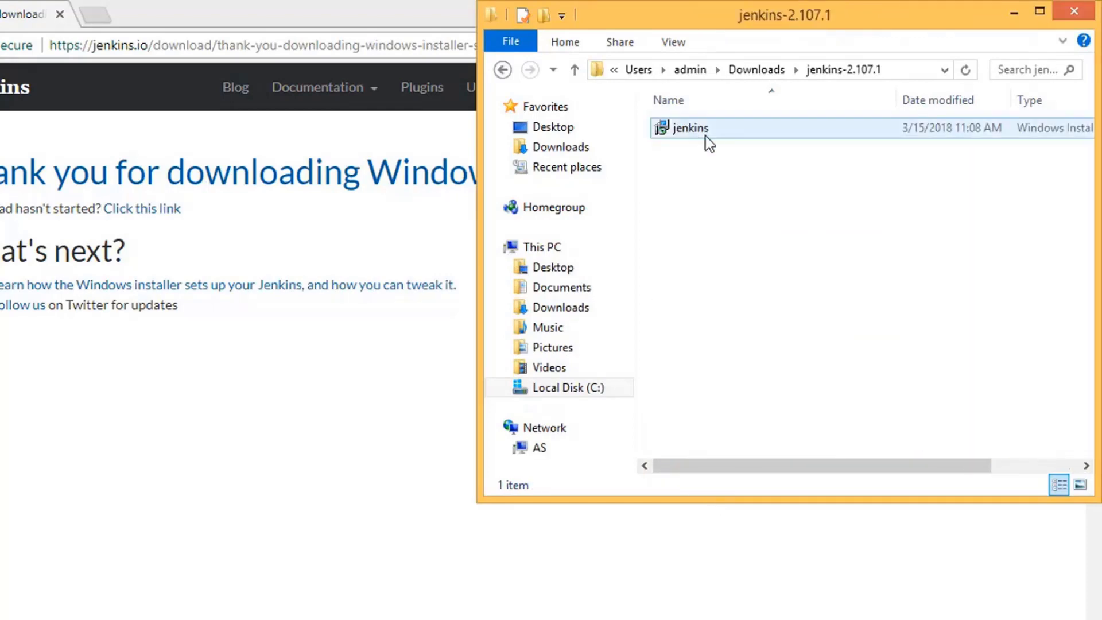
{"action": "left_click", "coordinate": [698, 136]}
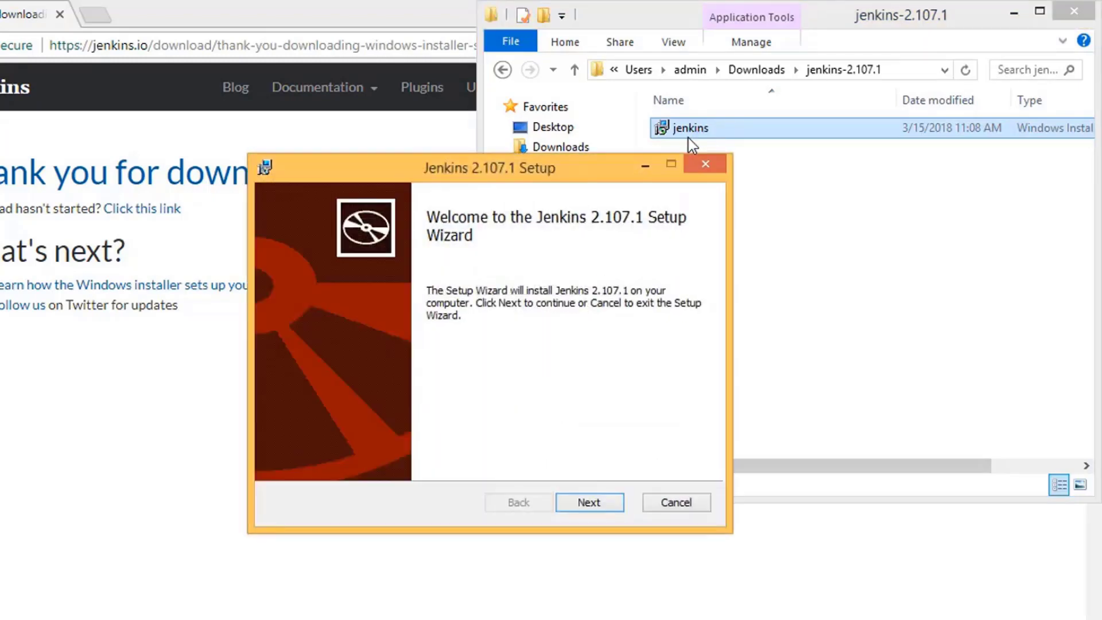
Install Jenkins 2.107.1 to the default folder C:\Program Files (x86)\Jenkins\ and finish the setup wizard.
{"action": "left_click", "coordinate": [594, 511]}
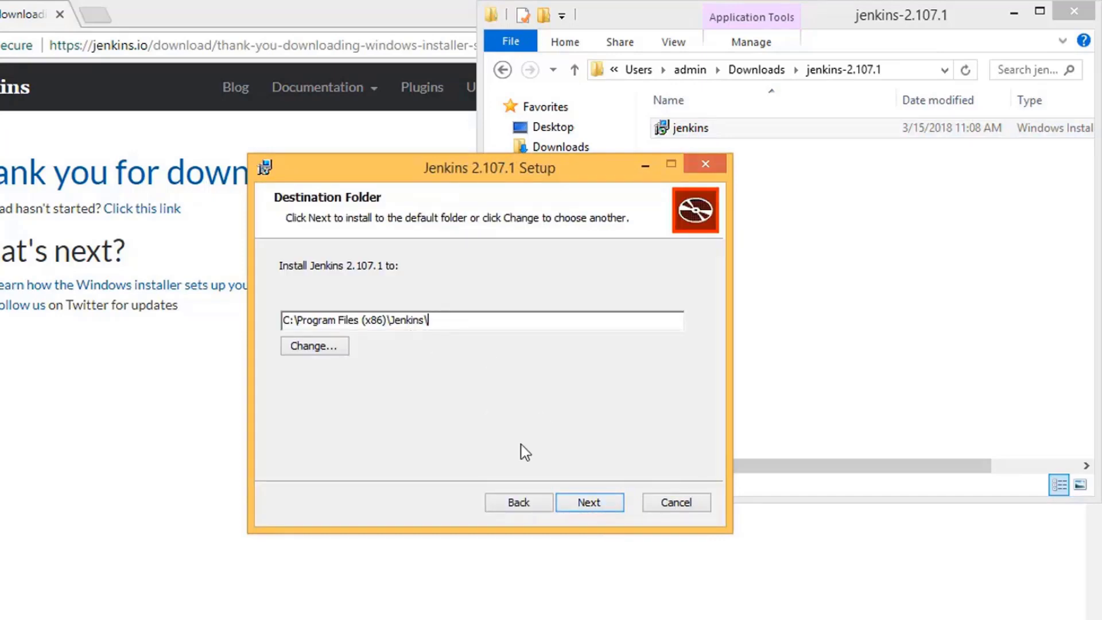
{"action": "left_click", "coordinate": [585, 501]}
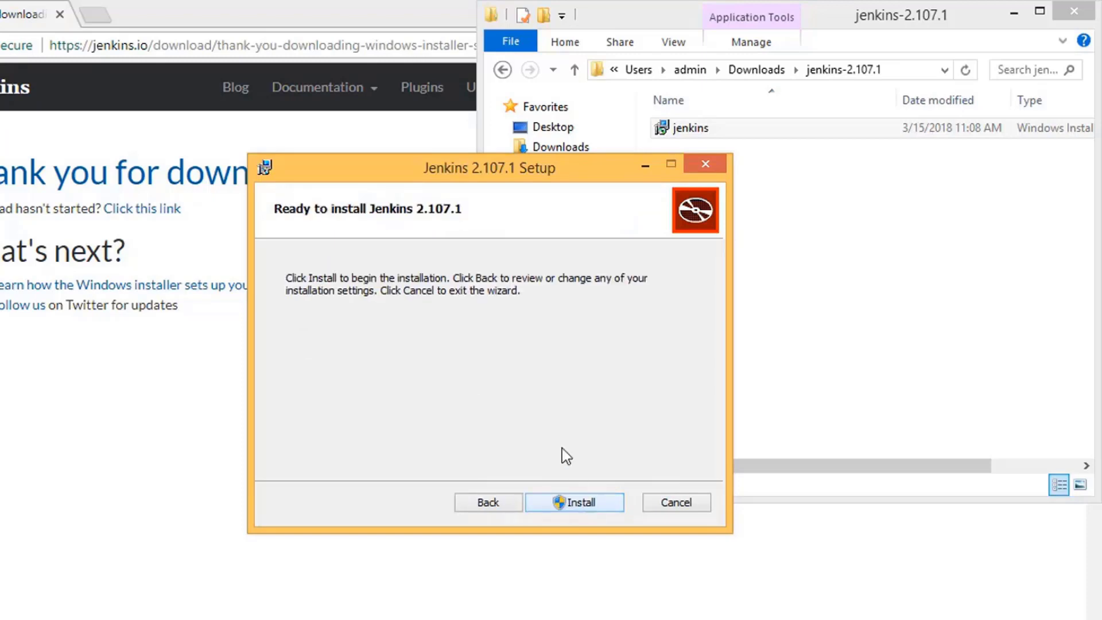
{"action": "left_click", "coordinate": [583, 505]}
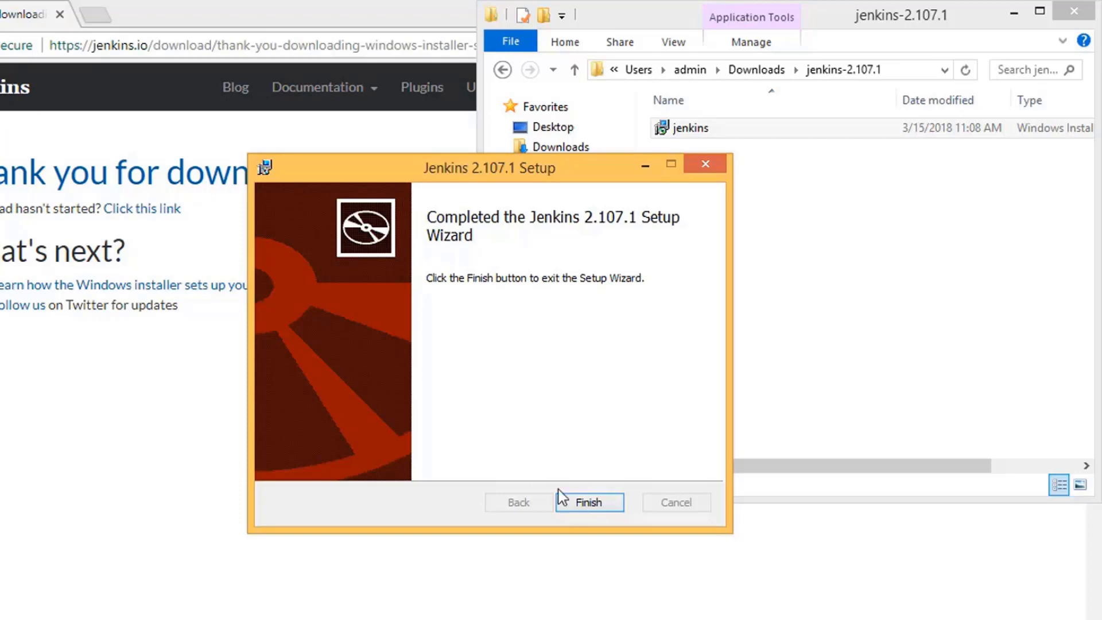
{"action": "left_click", "coordinate": [581, 504]}
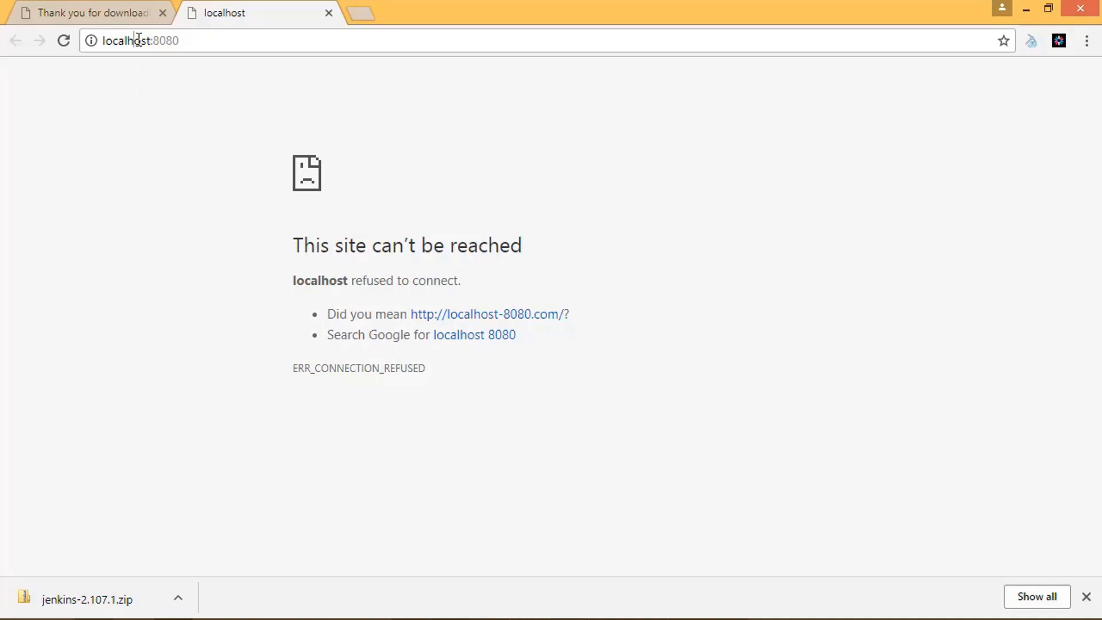
Load localhost:8080 again in the browser to reach the Jenkins setup page.
{"action": "left_click", "coordinate": [163, 43]}
{"action": "key", "text": "Return"}
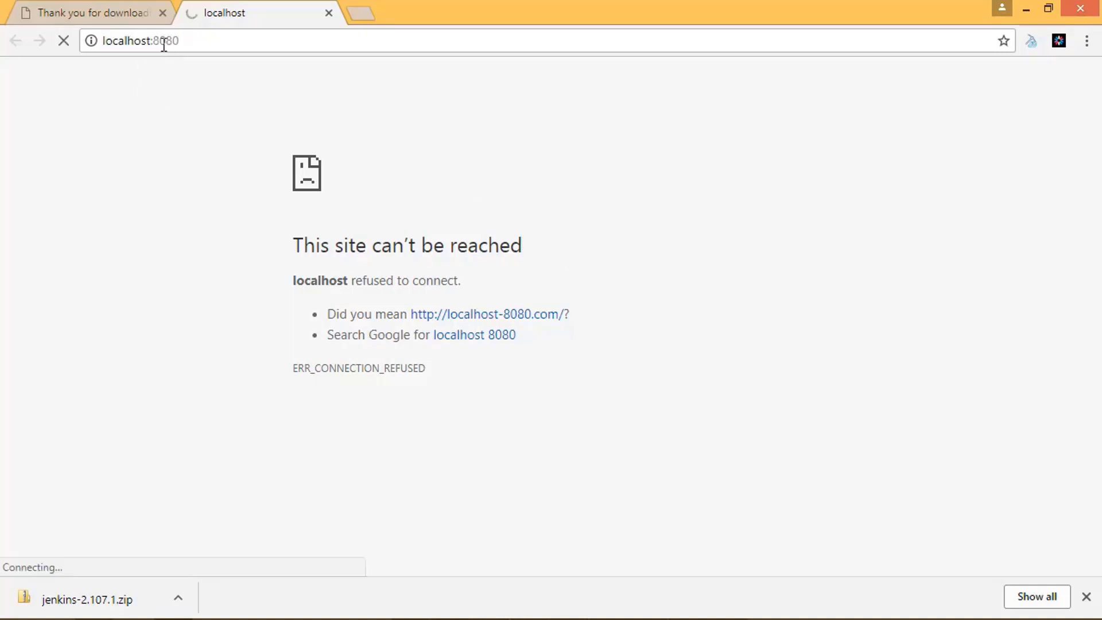
{"action": "left_click", "coordinate": [223, 50]}
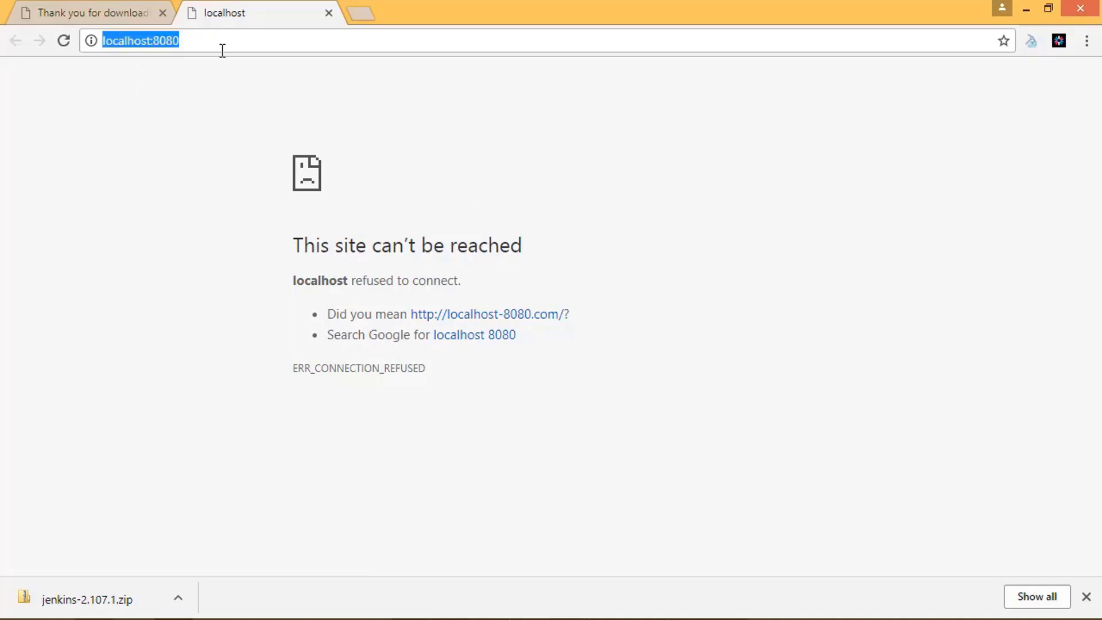
{"action": "key", "text": "Return"}
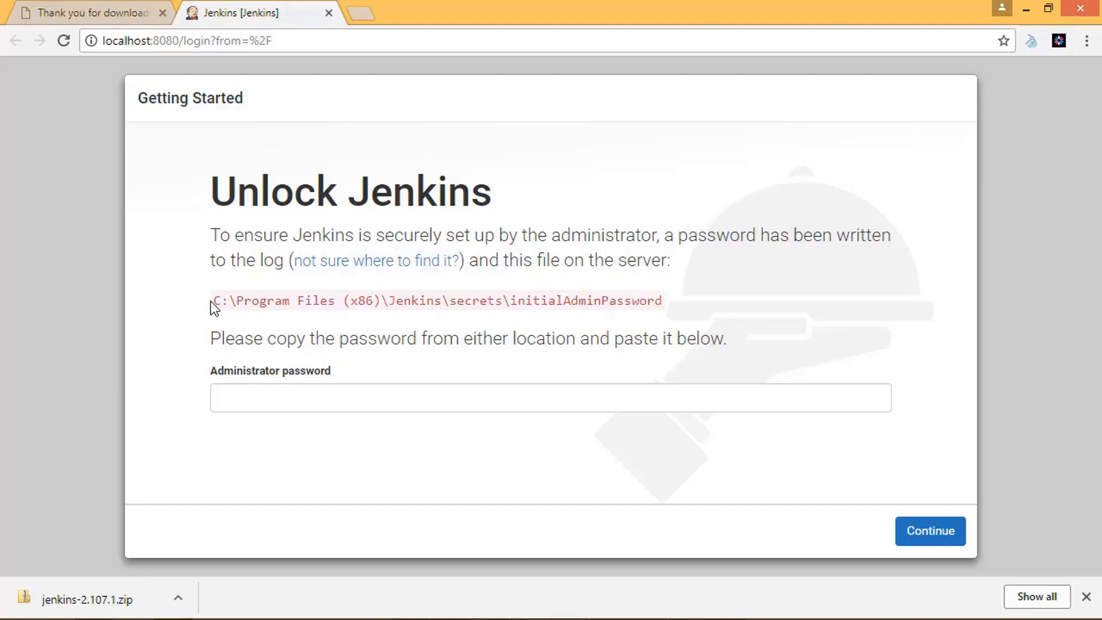
Switch to File Explorer and open the folder C:\Program Files (x86)\Jenkins\secrets.
{"action": "key", "text": "alt+Tab"}
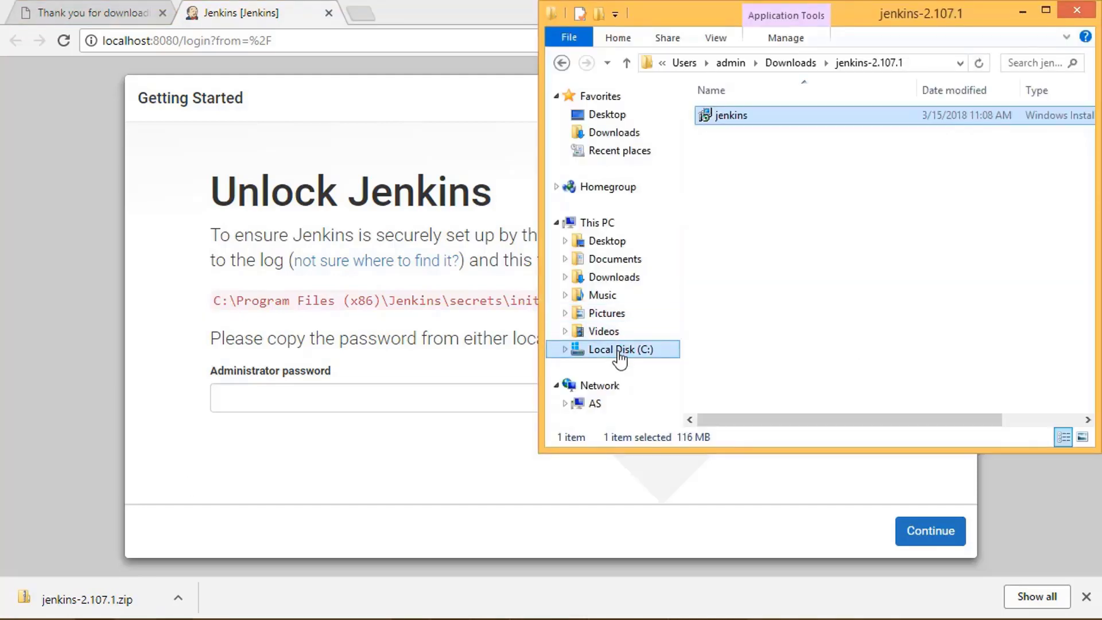
{"action": "left_click", "coordinate": [616, 351]}
{"action": "left_click", "coordinate": [727, 333]}
{"action": "double_click", "coordinate": [727, 335]}
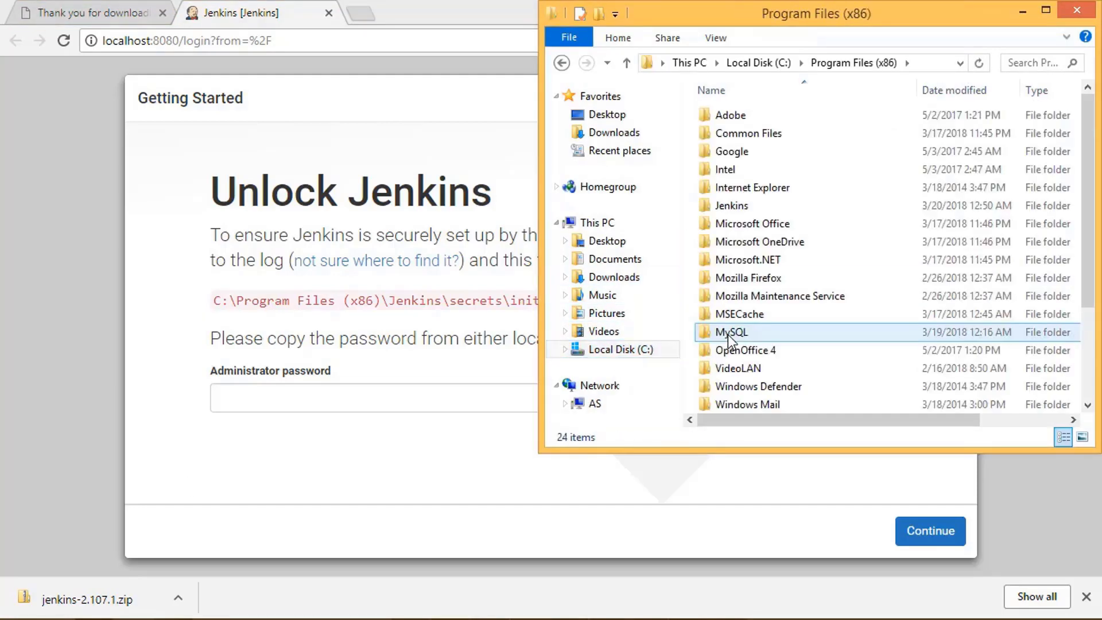
{"action": "double_click", "coordinate": [734, 206]}
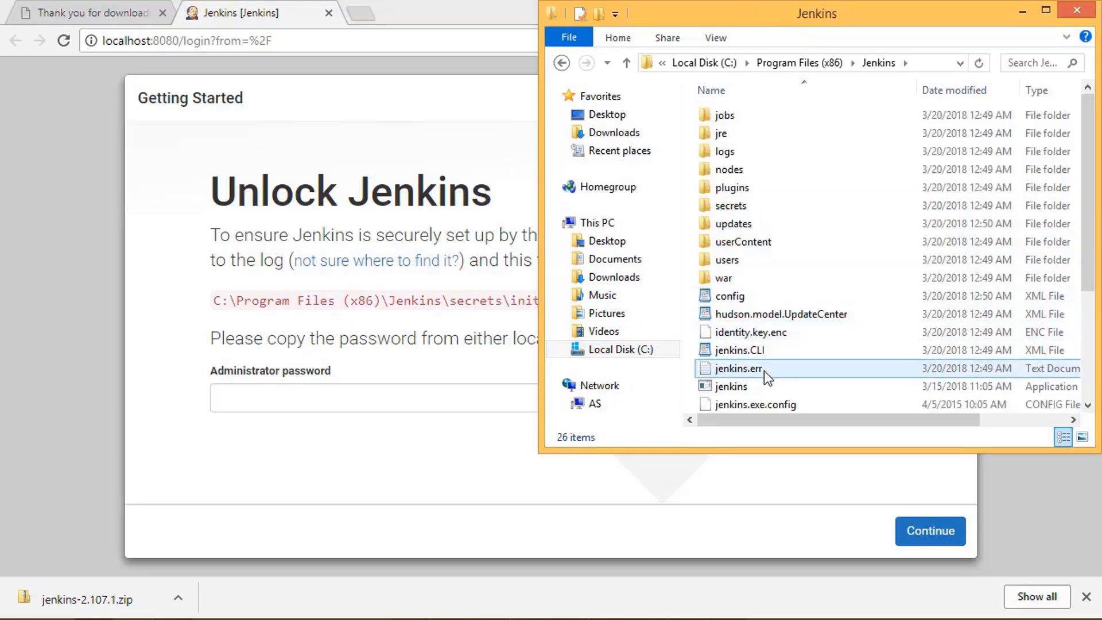
{"action": "scroll", "coordinate": [763, 371], "scroll_direction": "down", "scroll_amount": 1}
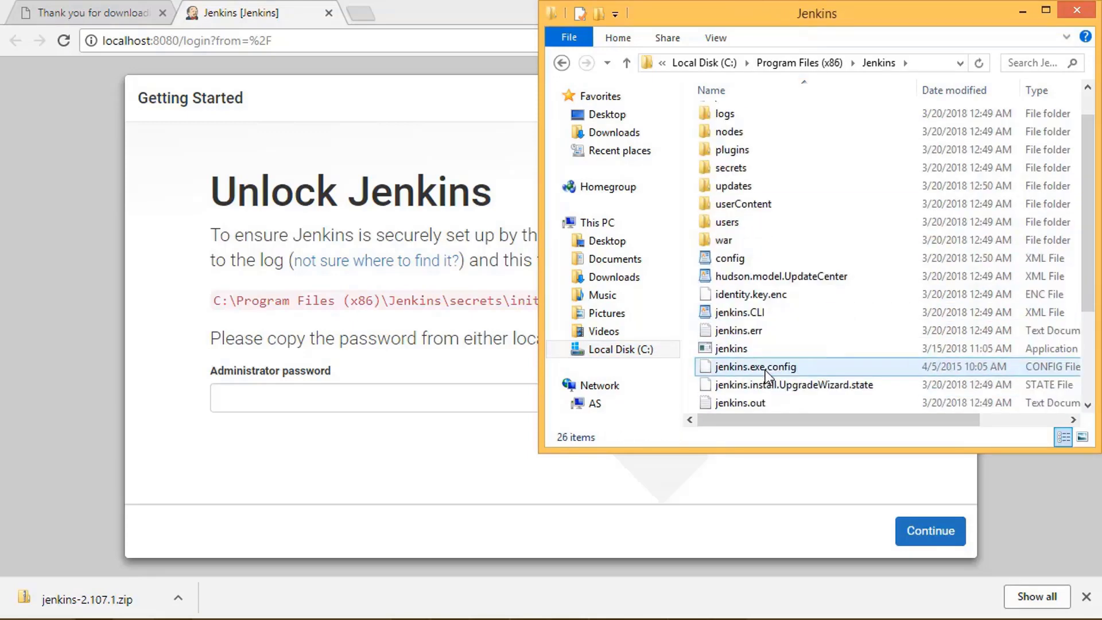
{"action": "double_click", "coordinate": [727, 168]}
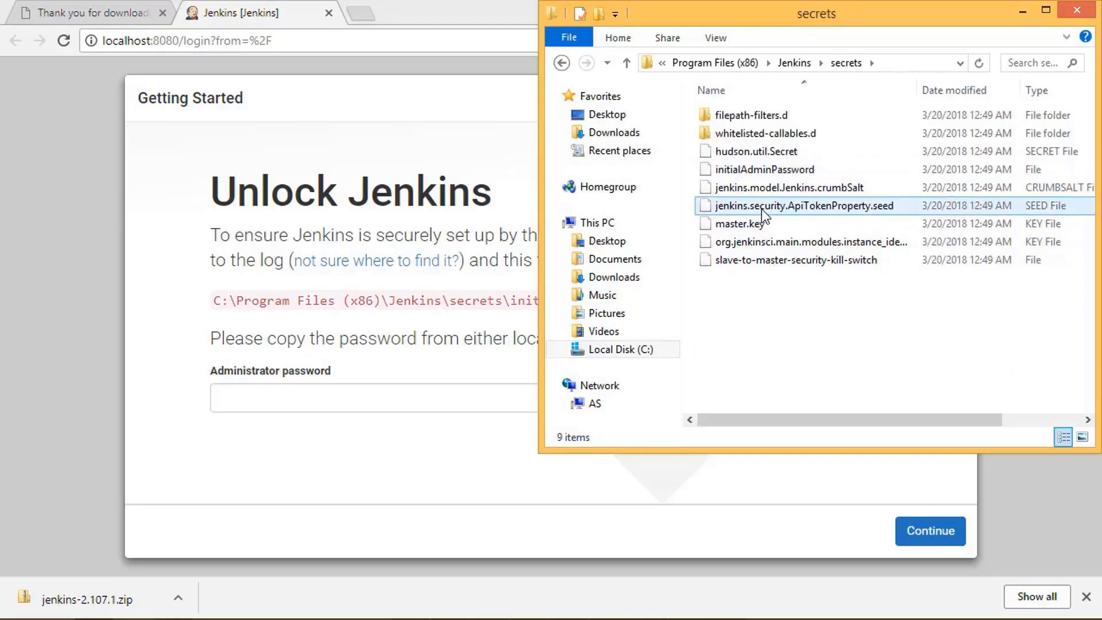
Open the initialAdminPassword file in Notepad and copy the whole password.
{"action": "left_click", "coordinate": [758, 175]}
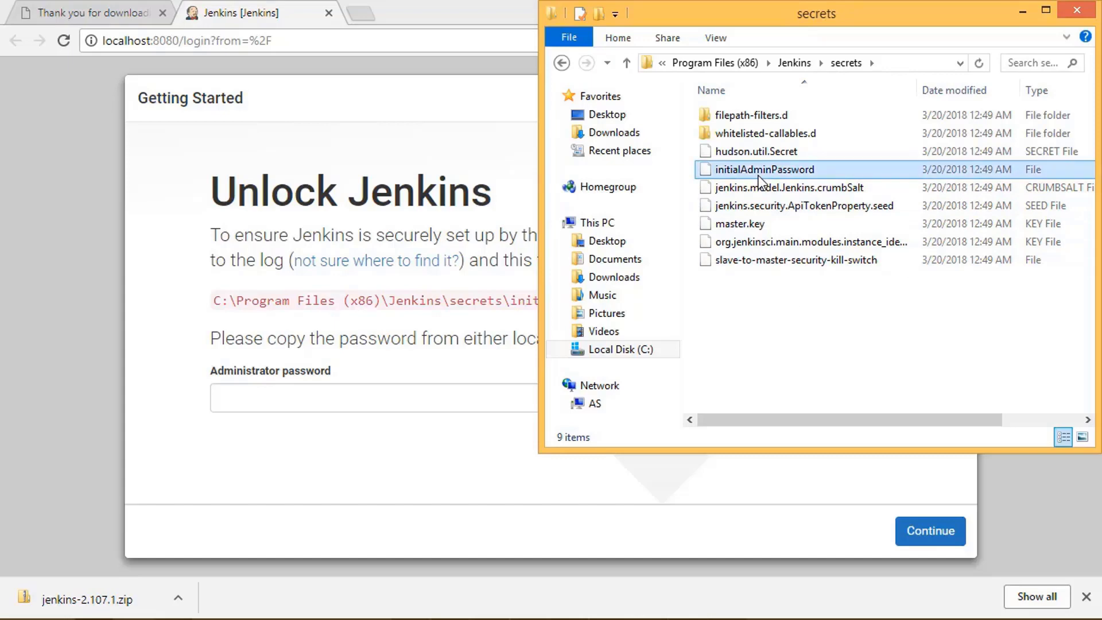
{"action": "right_click", "coordinate": [758, 175]}
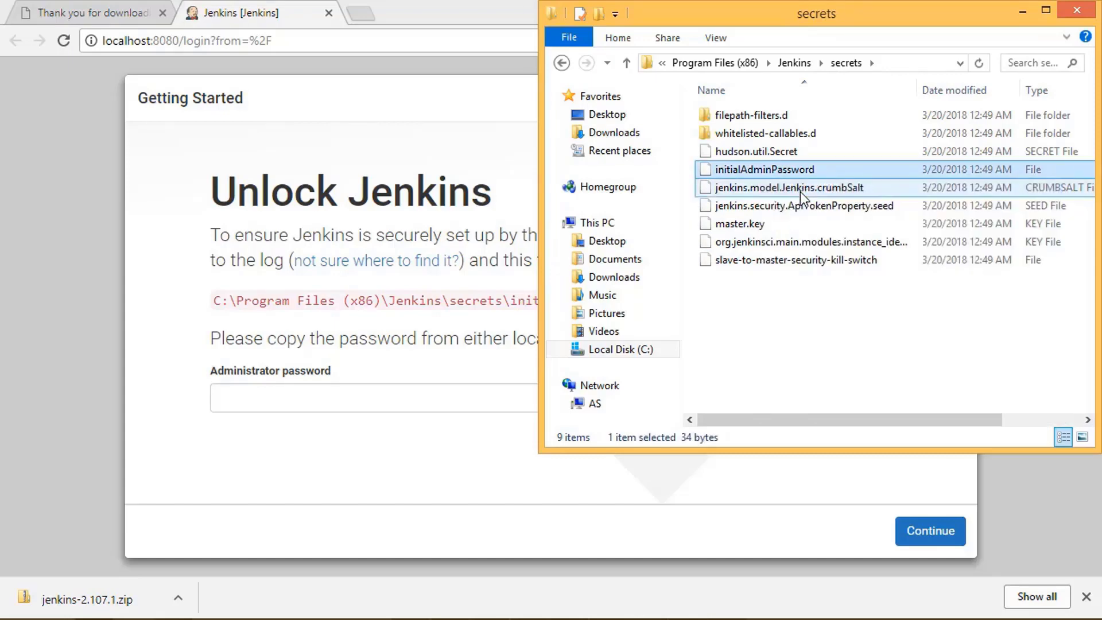
{"action": "left_click", "coordinate": [483, 336]}
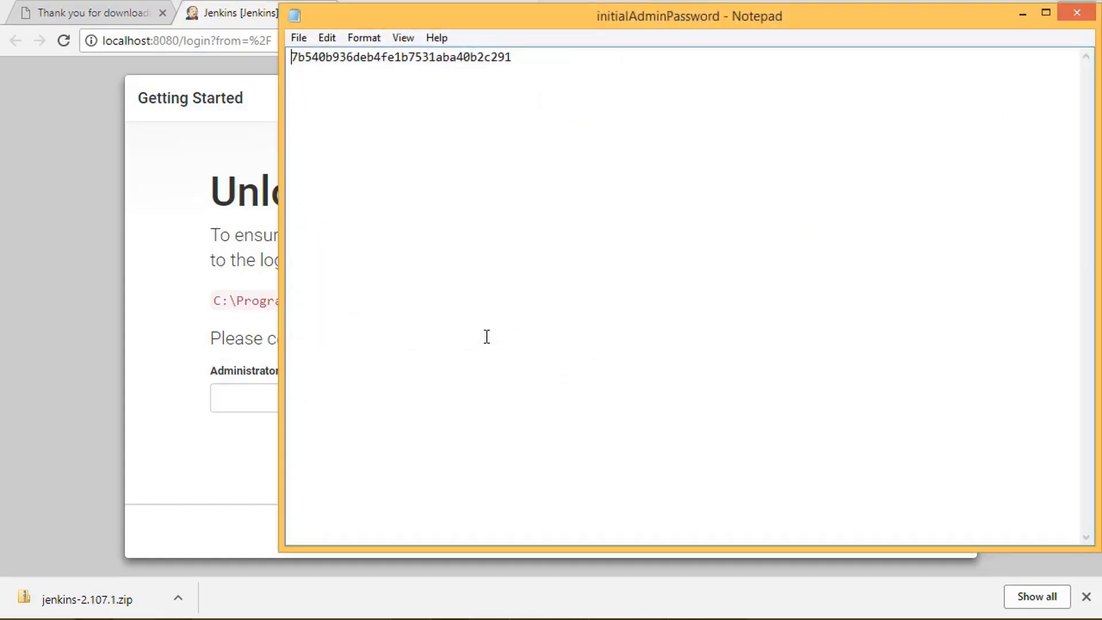
{"action": "left_click", "coordinate": [514, 57]}
{"action": "left_click_drag", "start_coordinate": [514, 56], "coordinate": [278, 52]}
Unlock Jenkins with the copied initial administrator password and dismiss the browser's offer to save it.
{"action": "left_click", "coordinate": [238, 406]}
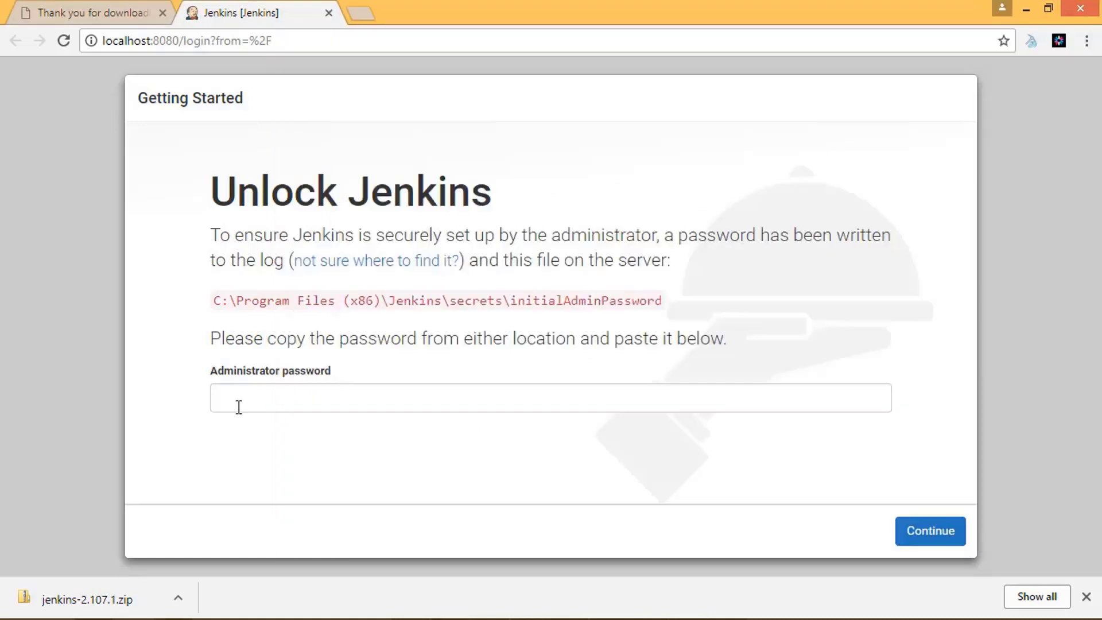
{"action": "key", "text": "ctrl+v"}
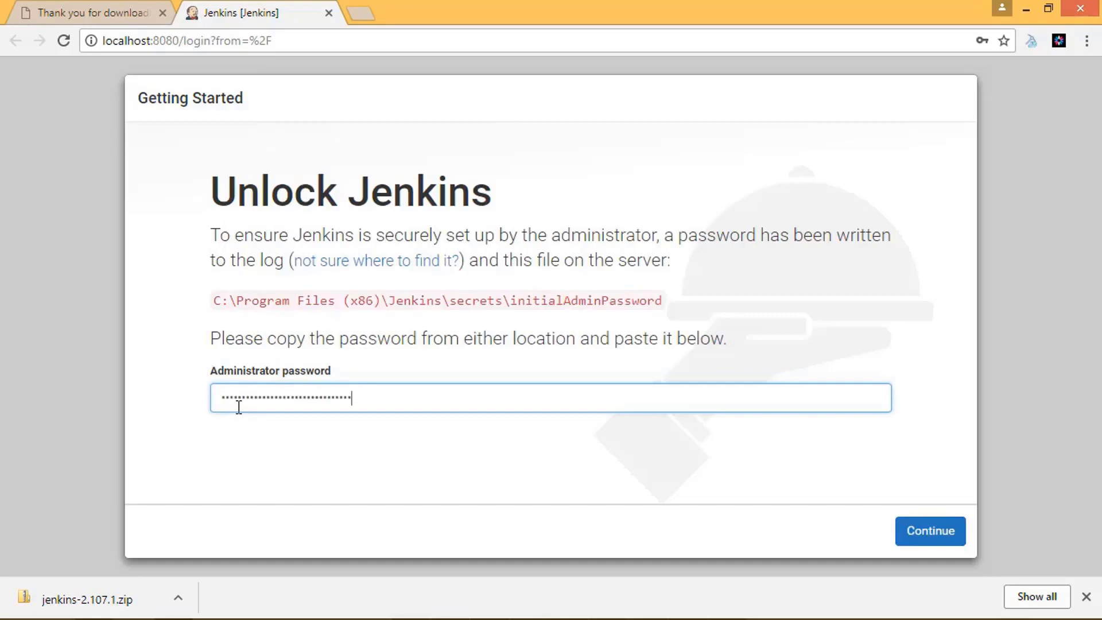
{"action": "left_click", "coordinate": [904, 532]}
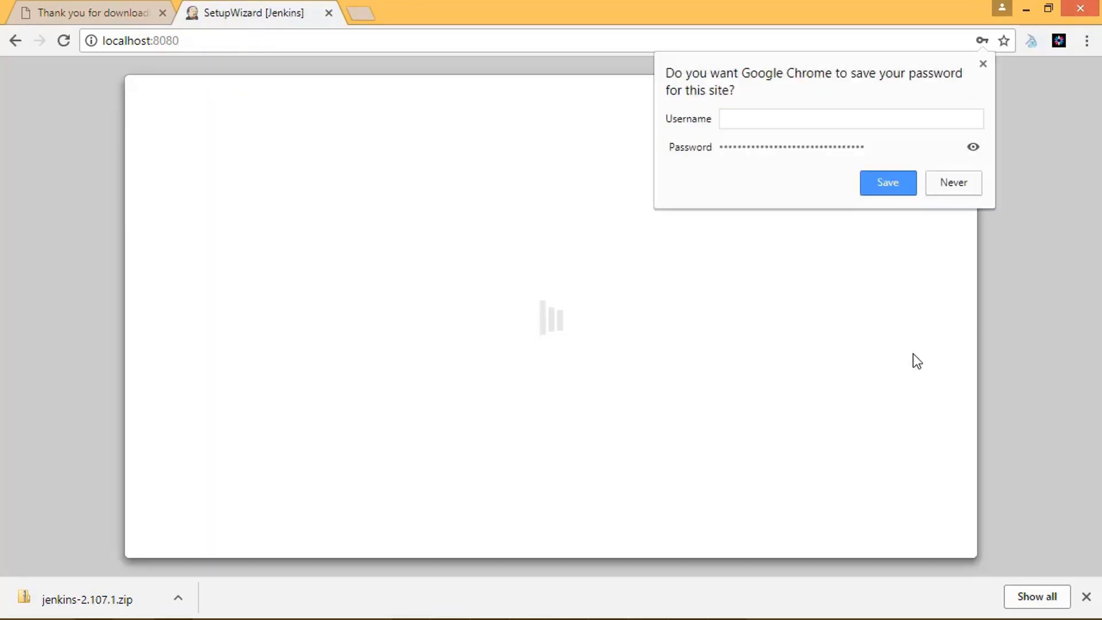
{"action": "left_click", "coordinate": [984, 65]}
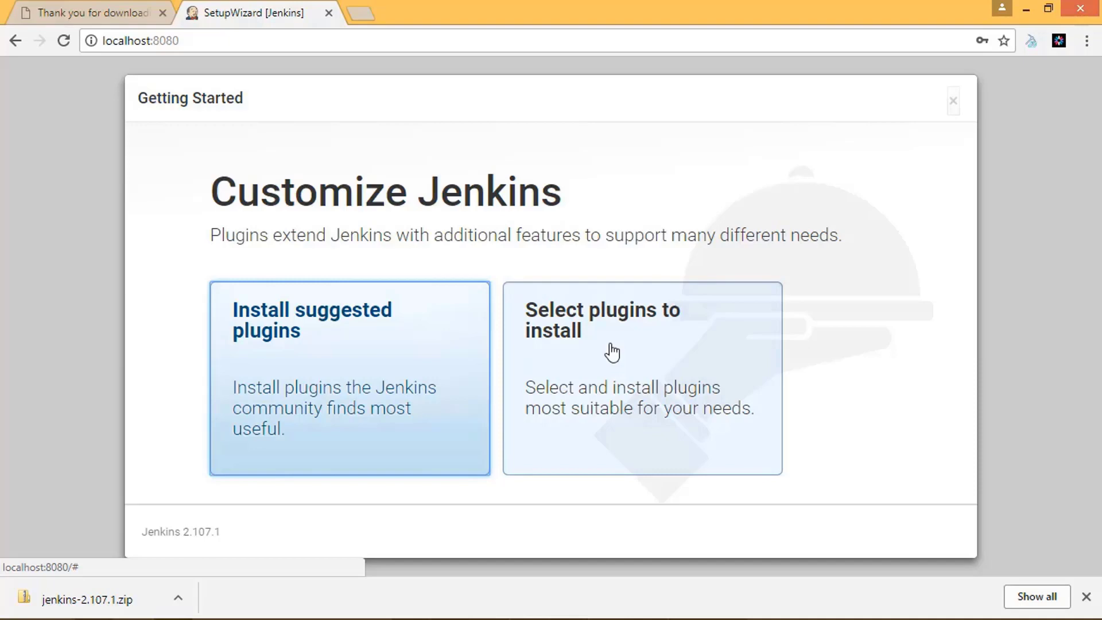
Choose to select the plugins to install and examine the categories from Organization and Administration through Pipelines and Continuous Delivery.
{"action": "left_click", "coordinate": [570, 329]}
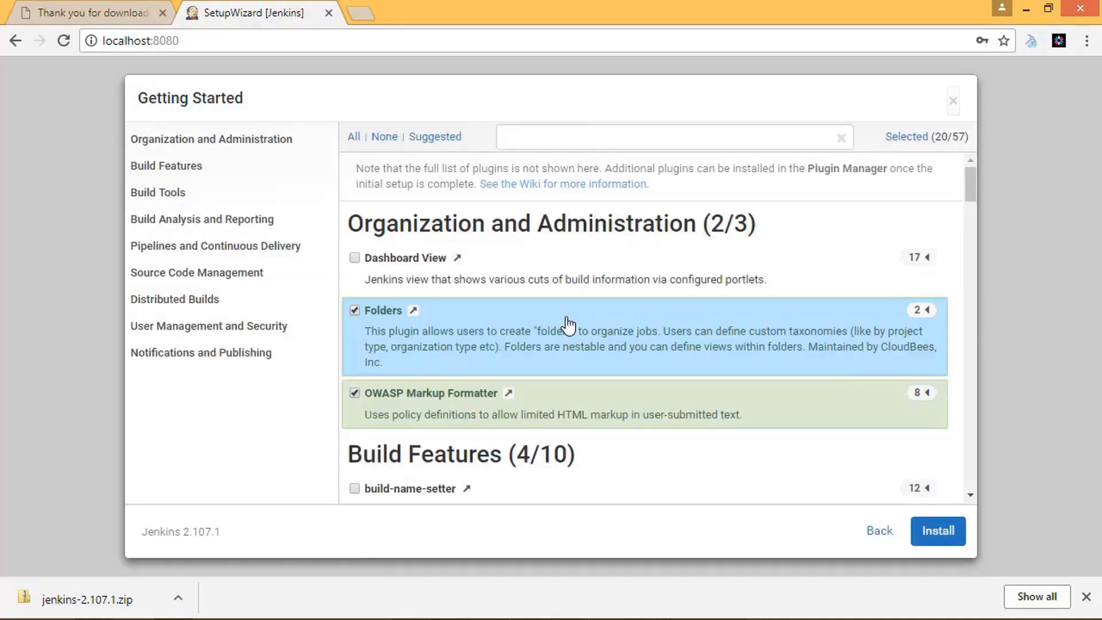
{"action": "scroll", "coordinate": [577, 323], "scroll_direction": "down", "scroll_amount": 3}
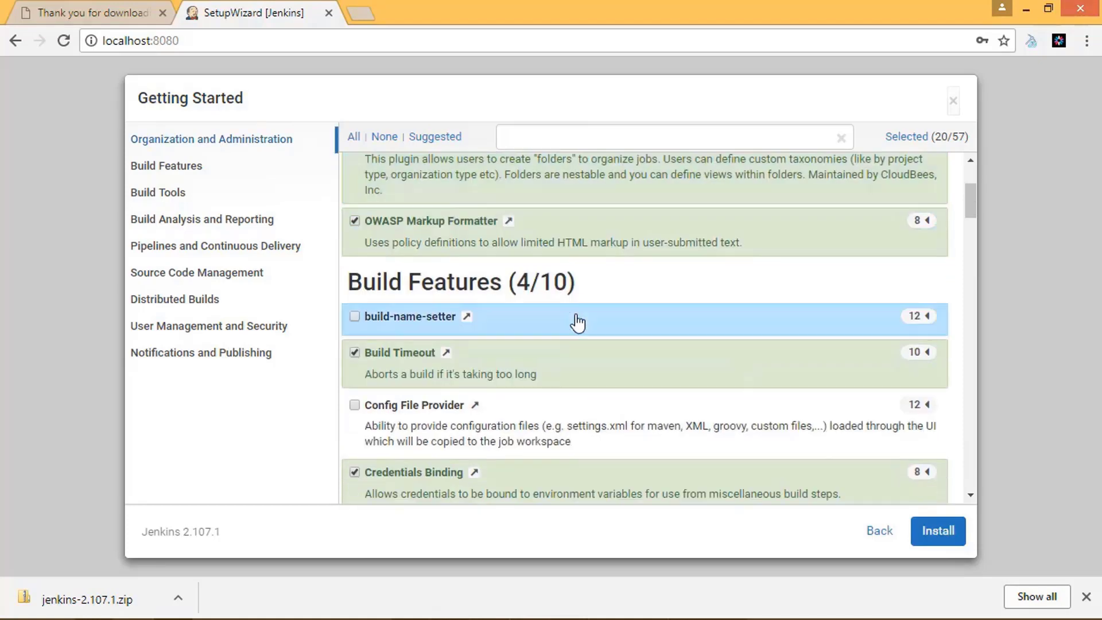
{"action": "scroll", "coordinate": [577, 322], "scroll_direction": "down", "scroll_amount": 8}
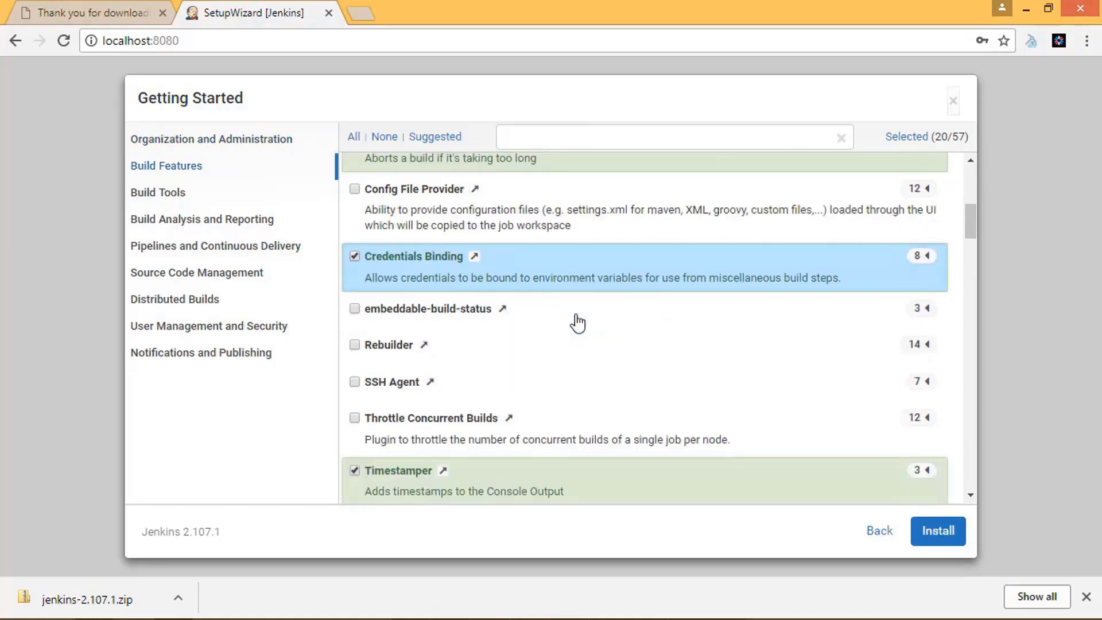
{"action": "scroll", "coordinate": [577, 323], "scroll_direction": "down", "scroll_amount": 3}
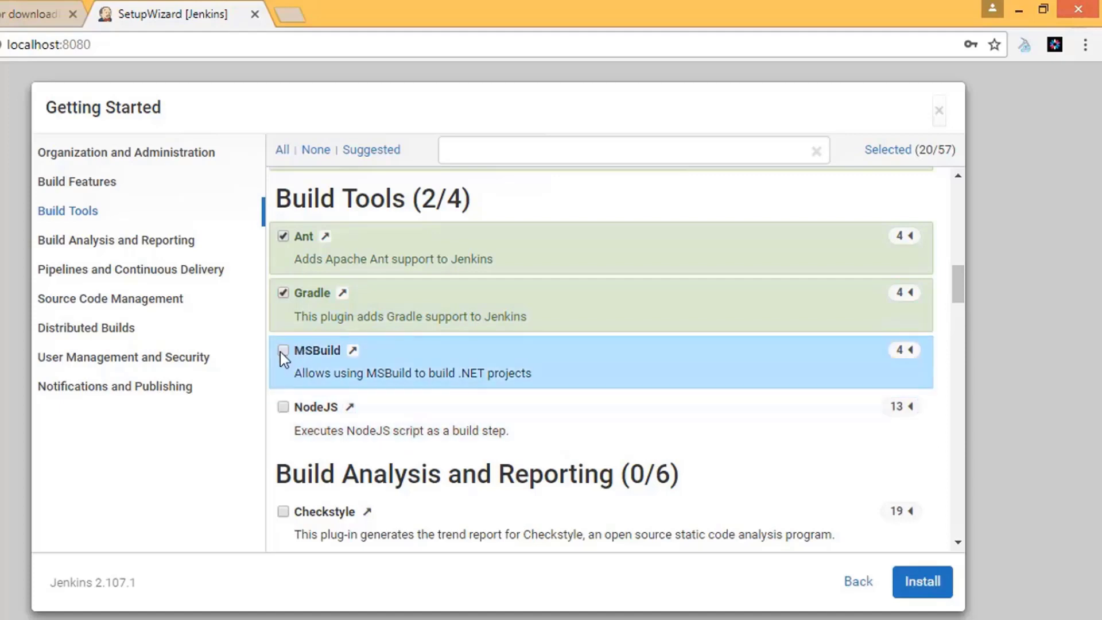
{"action": "scroll", "coordinate": [518, 359], "scroll_direction": "down", "scroll_amount": 3}
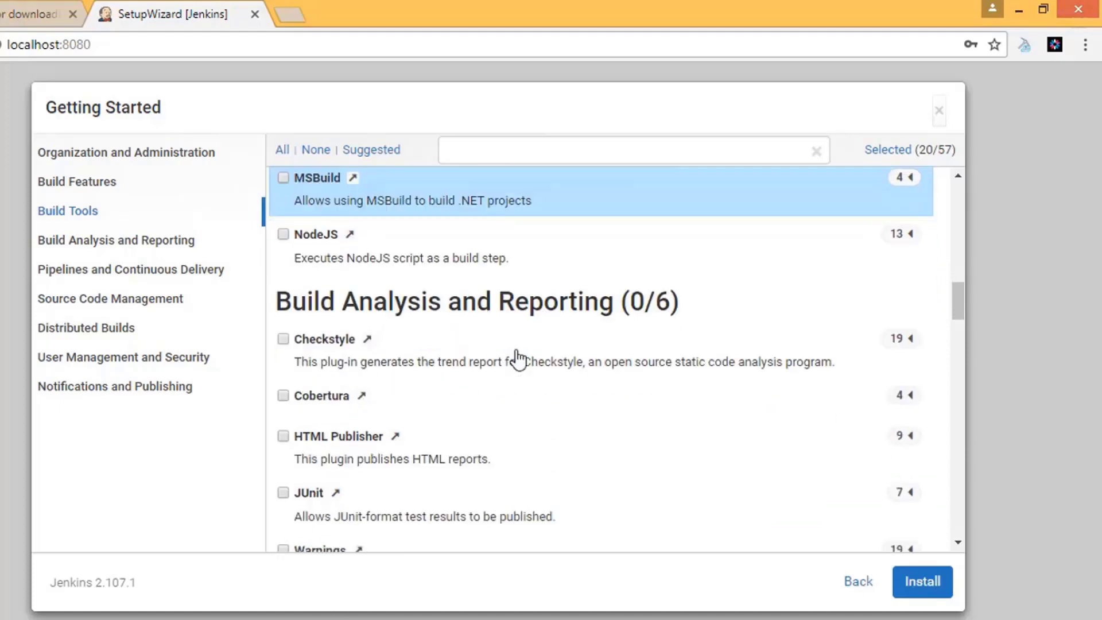
{"action": "scroll", "coordinate": [518, 349], "scroll_direction": "down", "scroll_amount": 1}
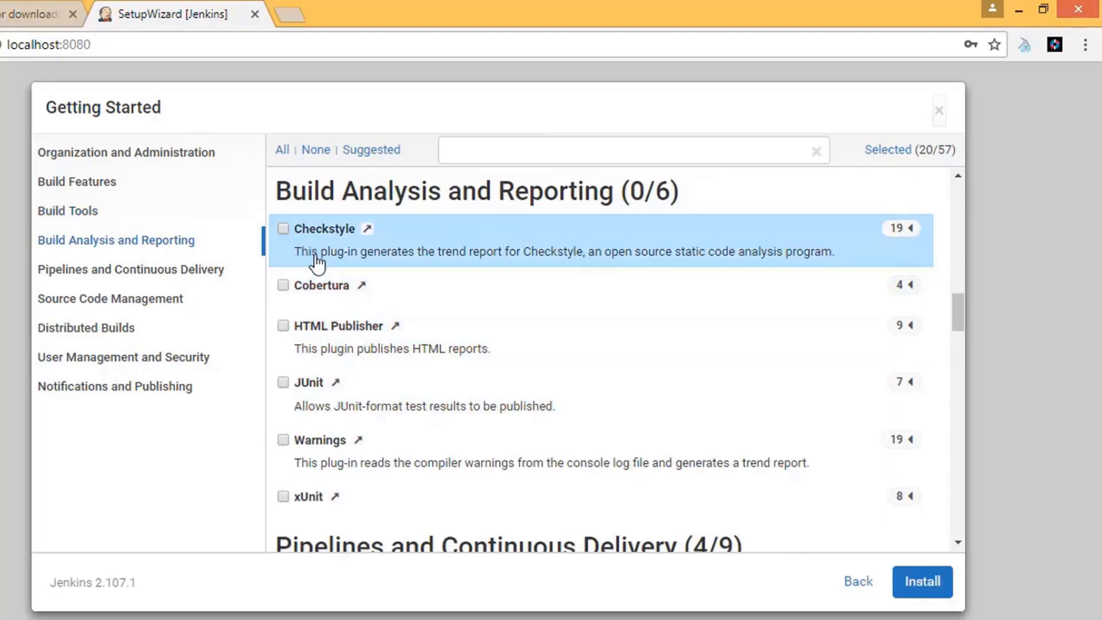
{"action": "scroll", "coordinate": [482, 385], "scroll_direction": "down", "scroll_amount": 3}
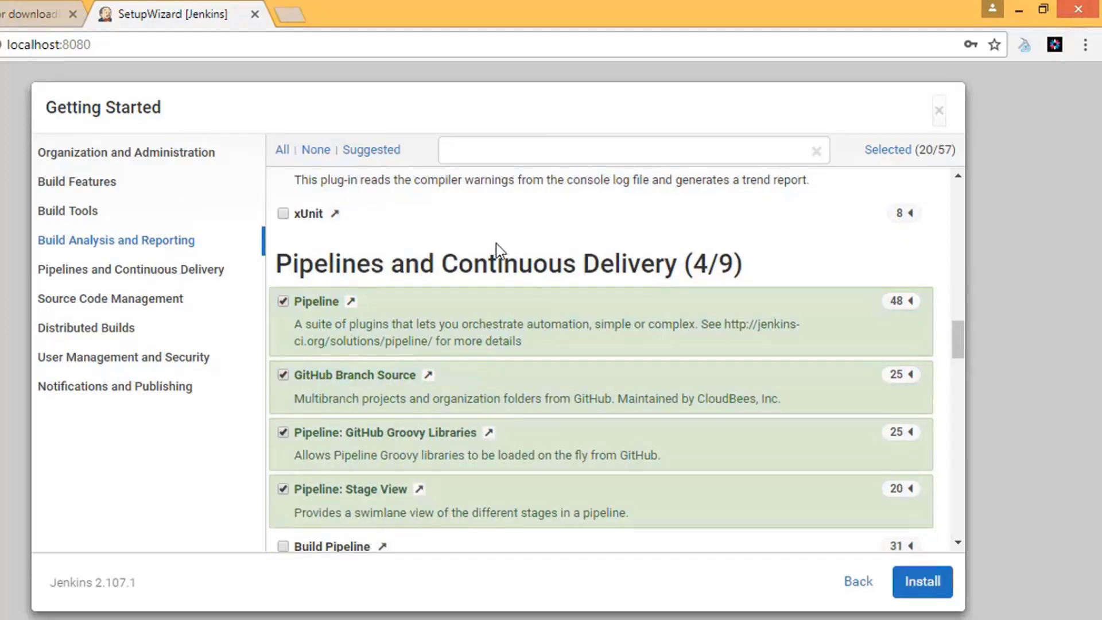
{"action": "scroll", "coordinate": [497, 244], "scroll_direction": "down", "scroll_amount": 1}
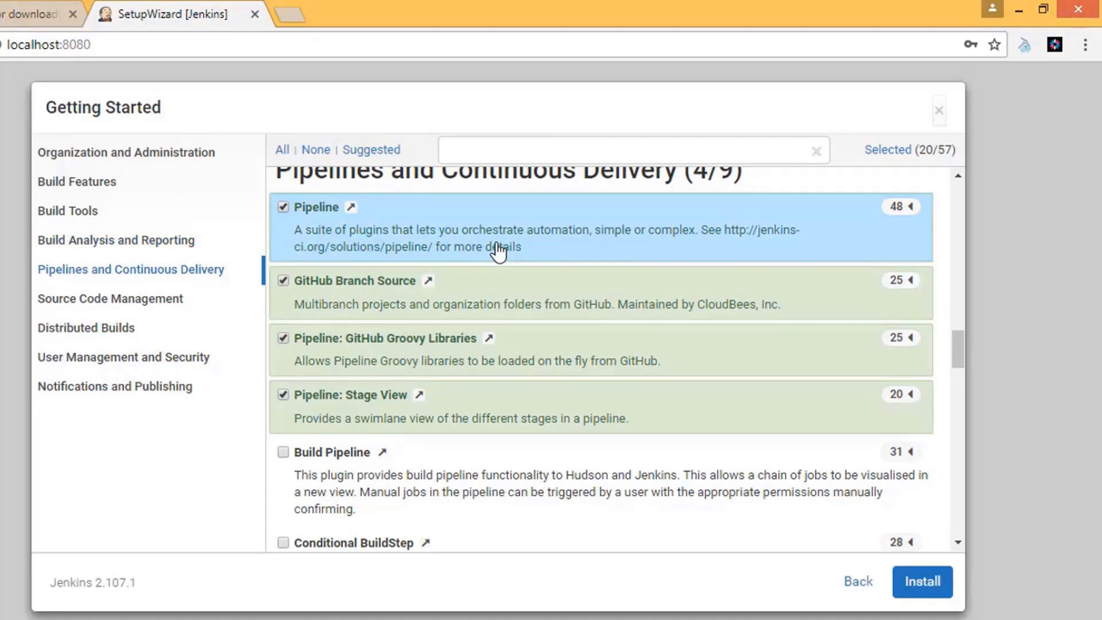
{"action": "scroll", "coordinate": [496, 246], "scroll_direction": "up", "scroll_amount": 1}
{"action": "scroll", "coordinate": [494, 242], "scroll_direction": "down", "scroll_amount": 1}
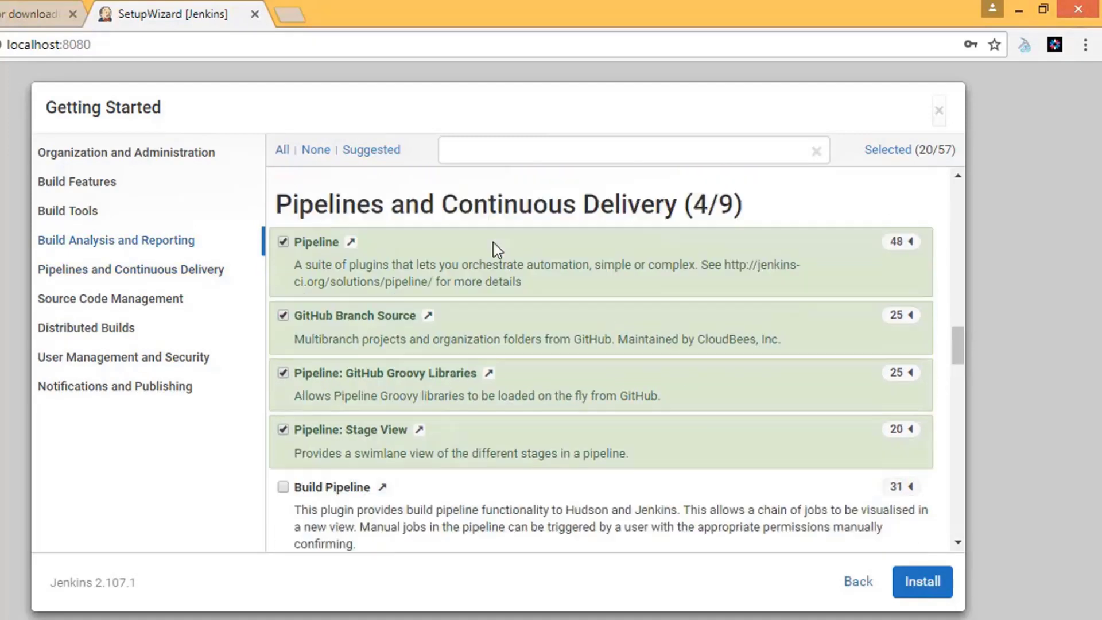
{"action": "scroll", "coordinate": [481, 391], "scroll_direction": "down", "scroll_amount": 1}
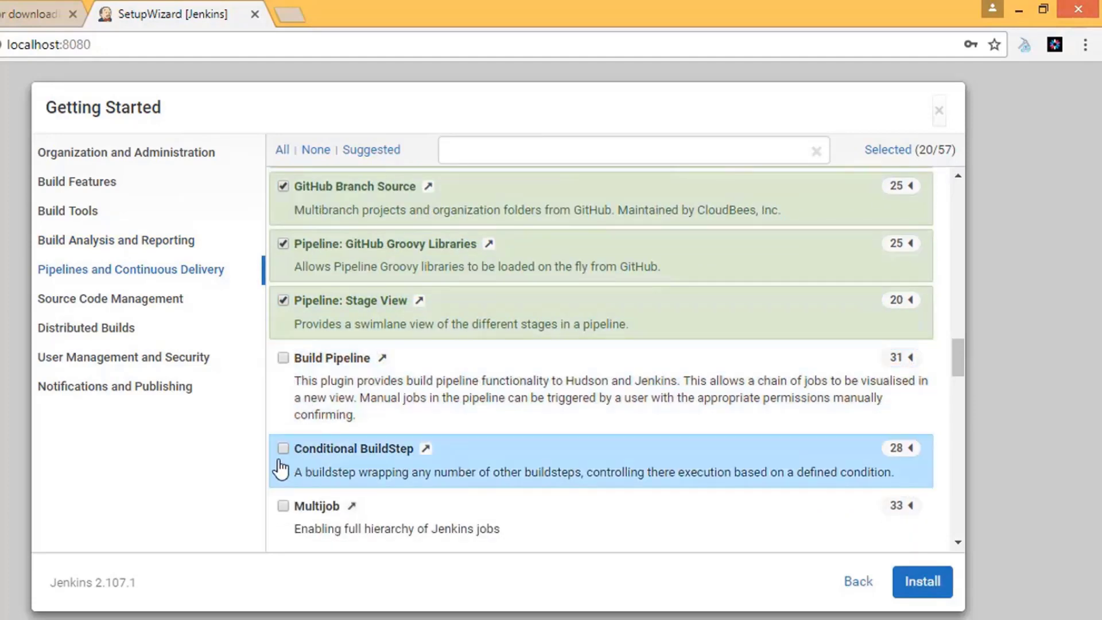
{"action": "scroll", "coordinate": [504, 434], "scroll_direction": "down", "scroll_amount": 1}
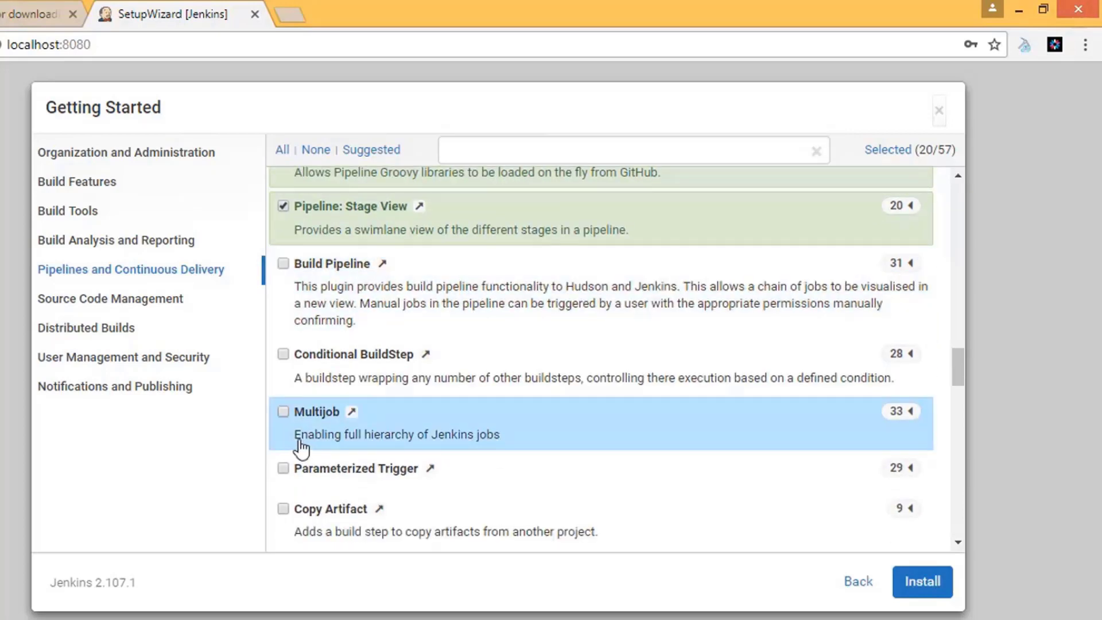
{"action": "scroll", "coordinate": [304, 437], "scroll_direction": "down", "scroll_amount": 1}
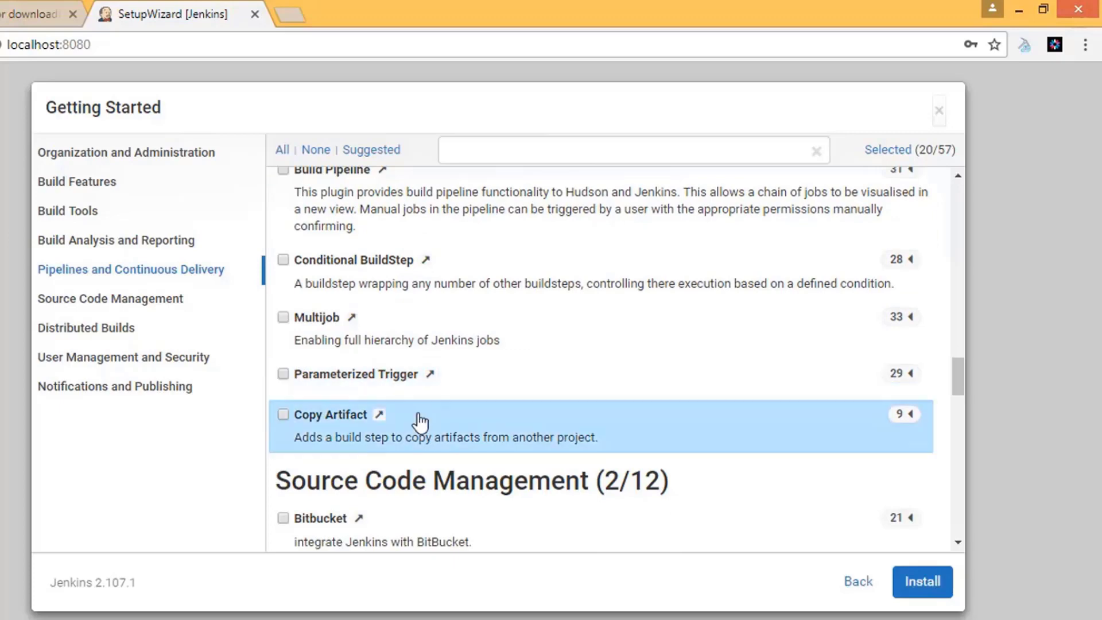
Review the Source Code Management, Distributed Builds and User Management and Security plugins, and install the preselected set.
{"action": "scroll", "coordinate": [420, 423], "scroll_direction": "down", "scroll_amount": 3}
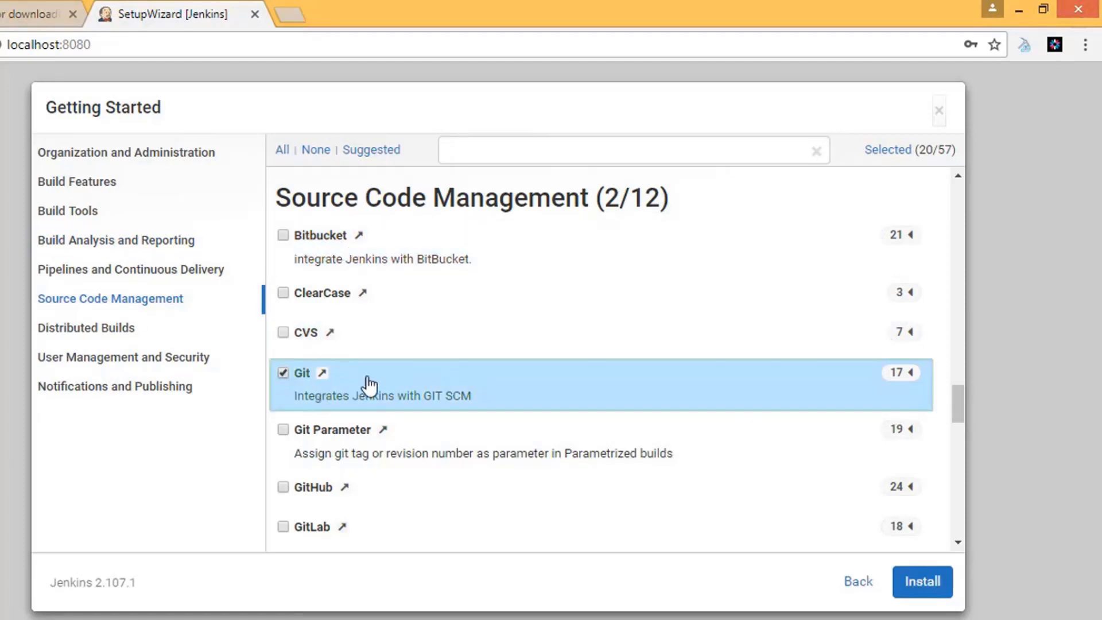
{"action": "scroll", "coordinate": [373, 382], "scroll_direction": "down", "scroll_amount": 5}
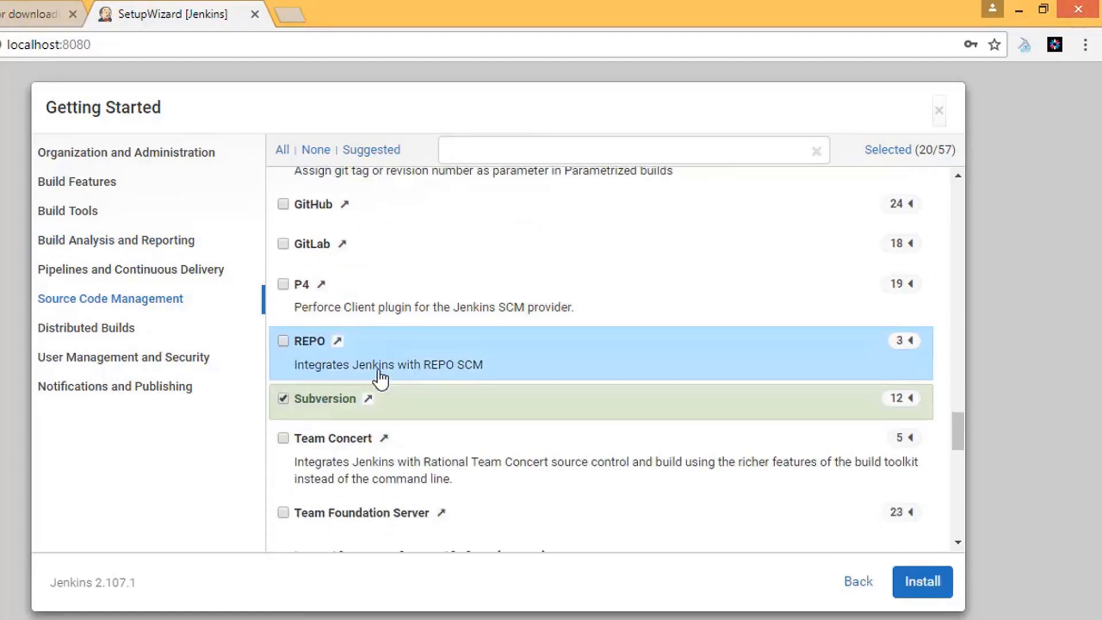
{"action": "scroll", "coordinate": [378, 378], "scroll_direction": "down", "scroll_amount": 2}
{"action": "scroll", "coordinate": [379, 378], "scroll_direction": "down", "scroll_amount": 4}
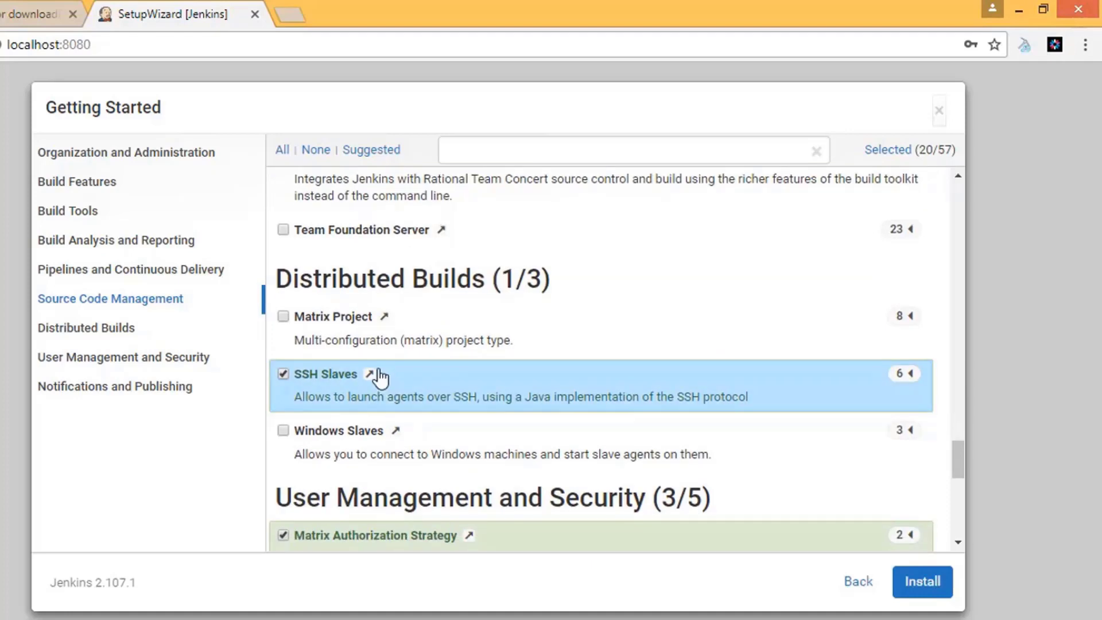
{"action": "scroll", "coordinate": [414, 364], "scroll_direction": "down", "scroll_amount": 1}
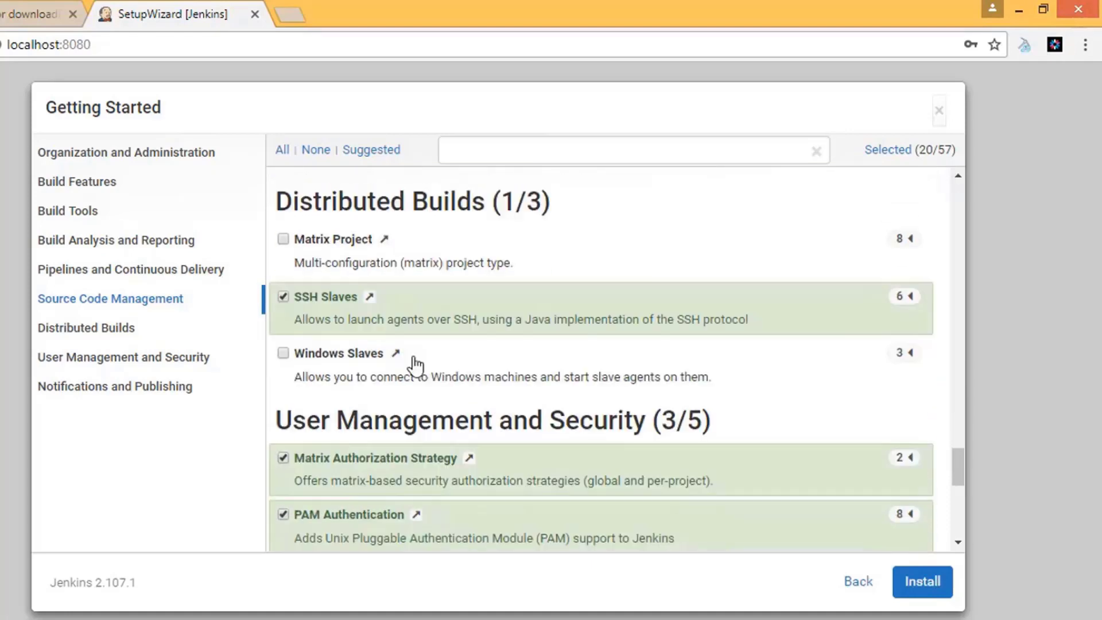
{"action": "scroll", "coordinate": [414, 363], "scroll_direction": "down", "scroll_amount": 2}
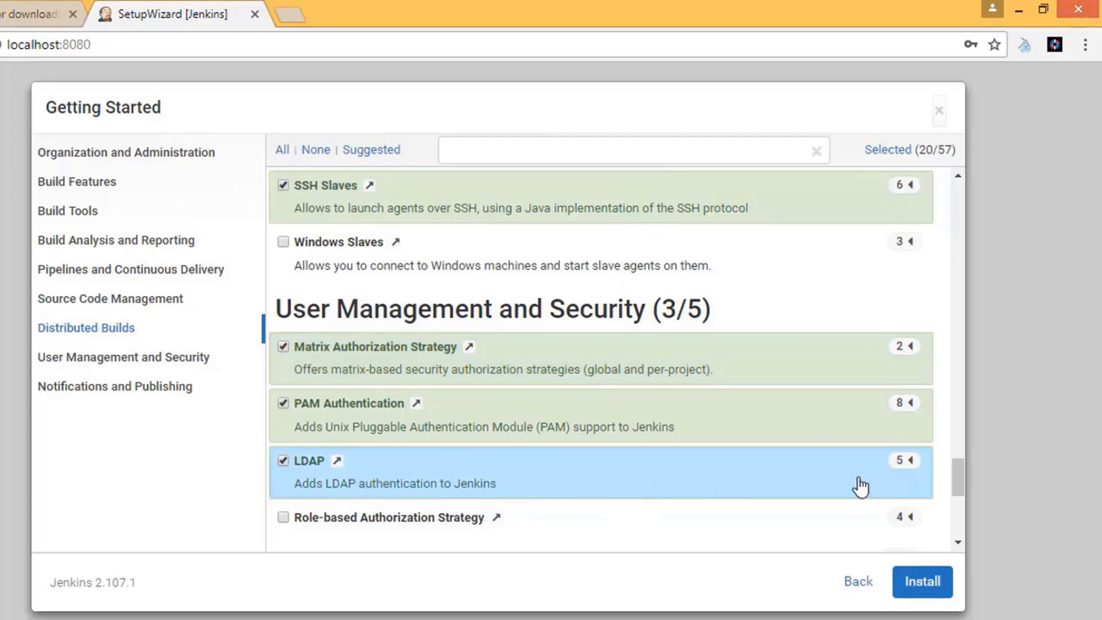
{"action": "left_click", "coordinate": [924, 586]}
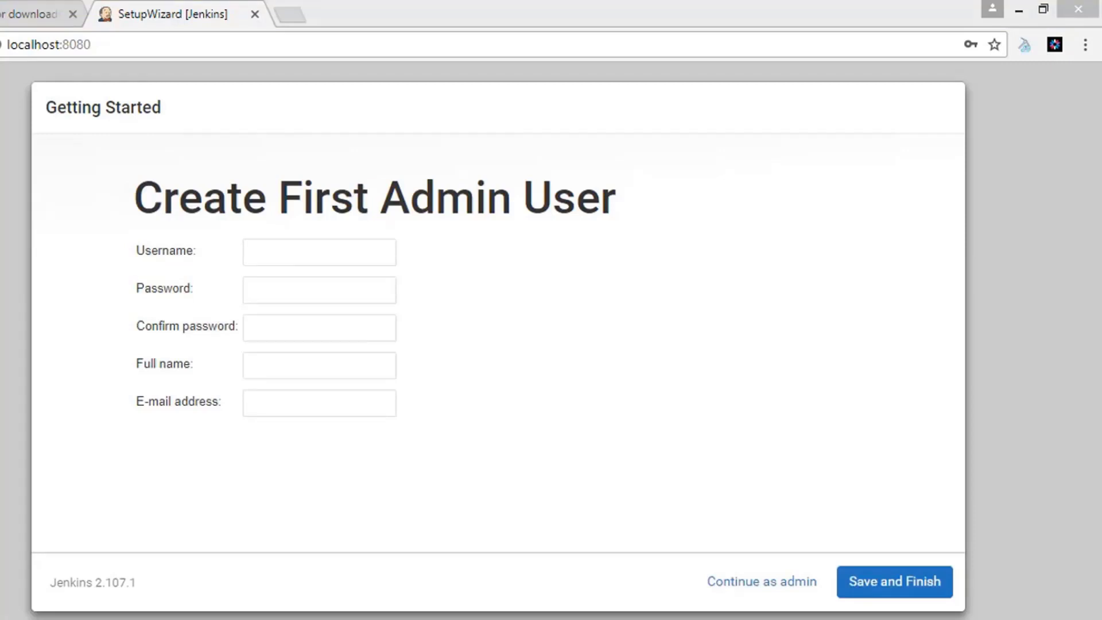
Enter the username and password for the first admin user and confirm the password.
{"action": "left_click", "coordinate": [268, 246]}
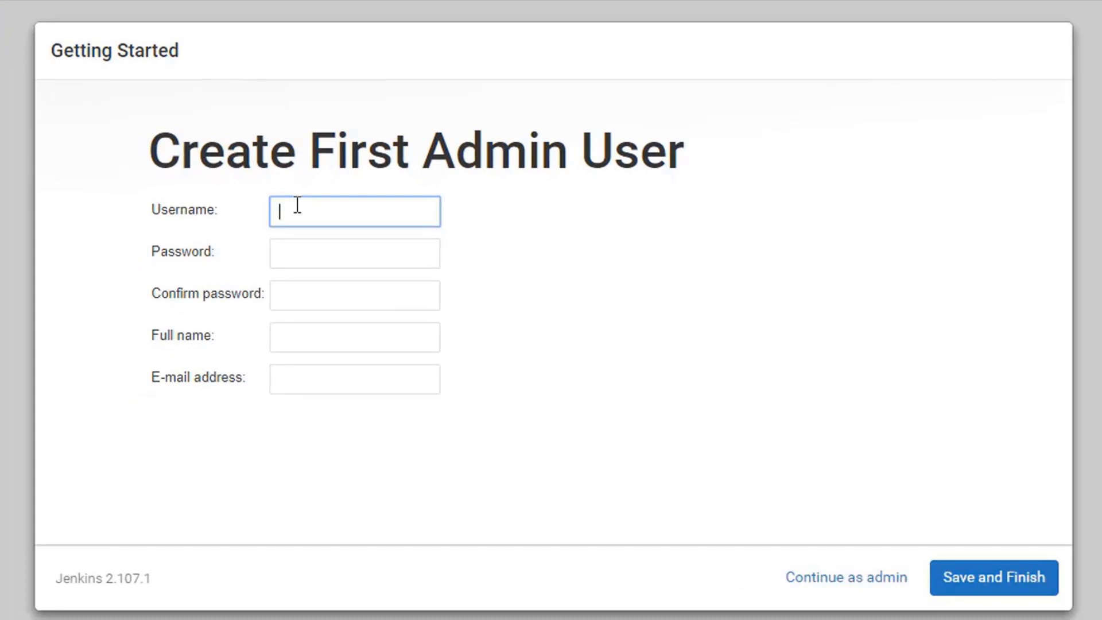
{"action": "type", "text": "*******"}
{"action": "key", "text": "Tab"}
{"action": "type", "text": "****"}
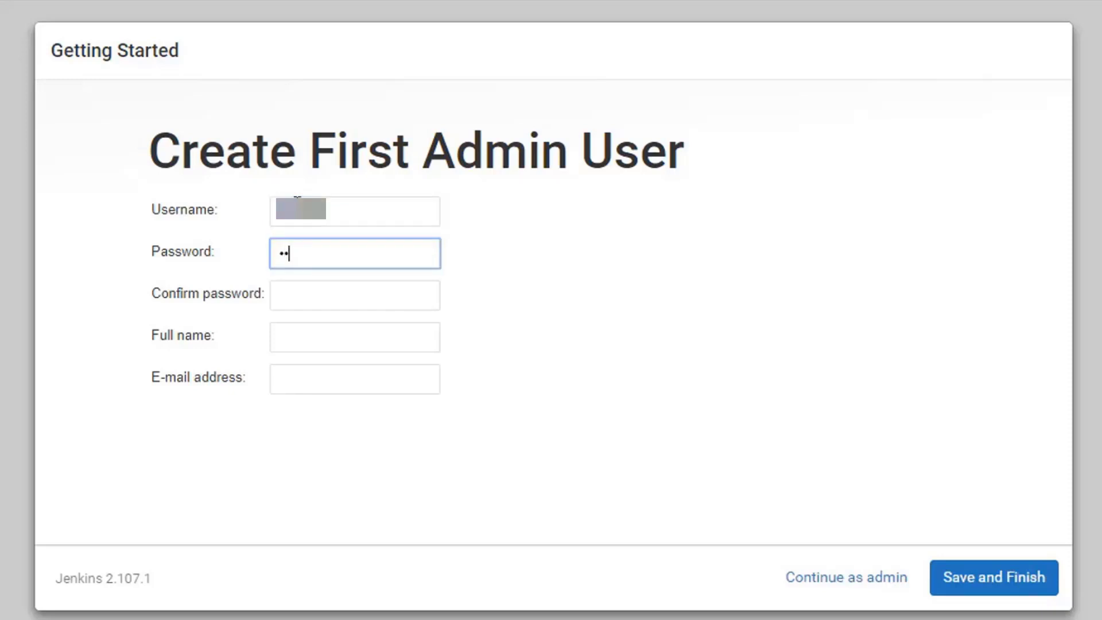
{"action": "type", "text": "*****"}
{"action": "key", "text": "Tab"}
{"action": "type", "text": "******"}
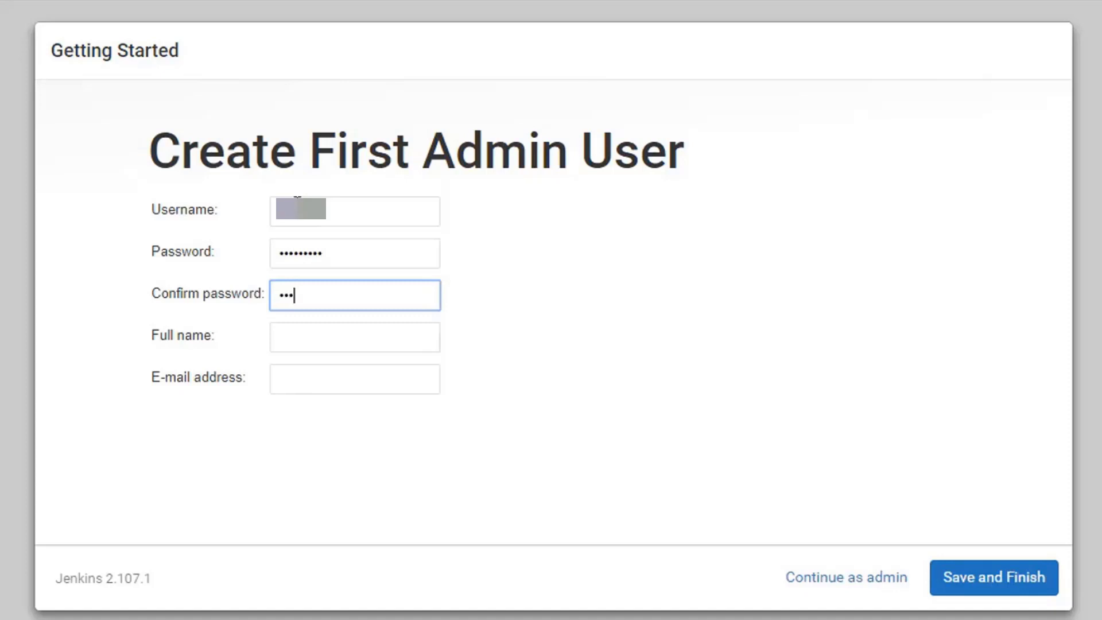
{"action": "type", "text": "***"}
{"action": "key", "text": "Tab"}
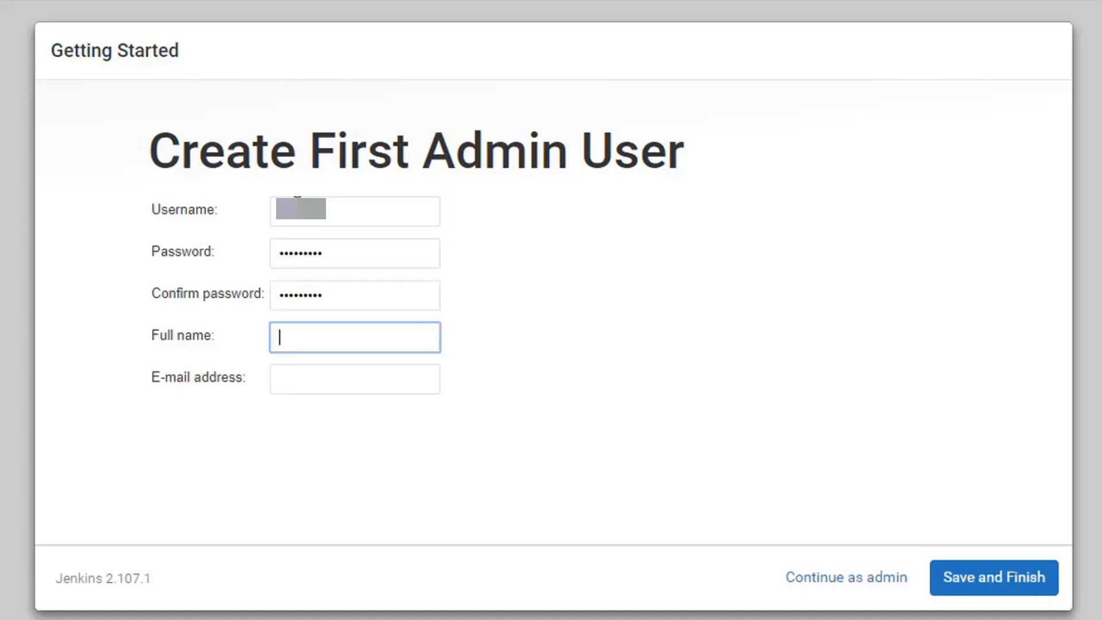
Fill in the first admin user's full name and e-mail address.
{"action": "type", "text": "alan"}
{"action": "key", "text": "Tab"}
{"action": "type", "text": "********"}
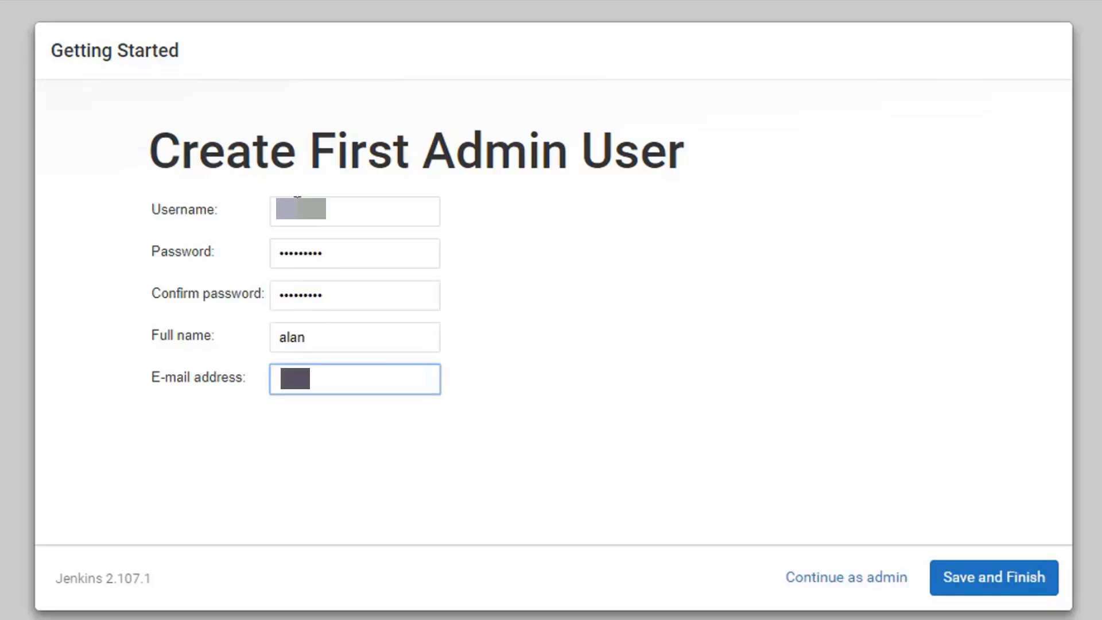
{"action": "type", "text": "*****"}
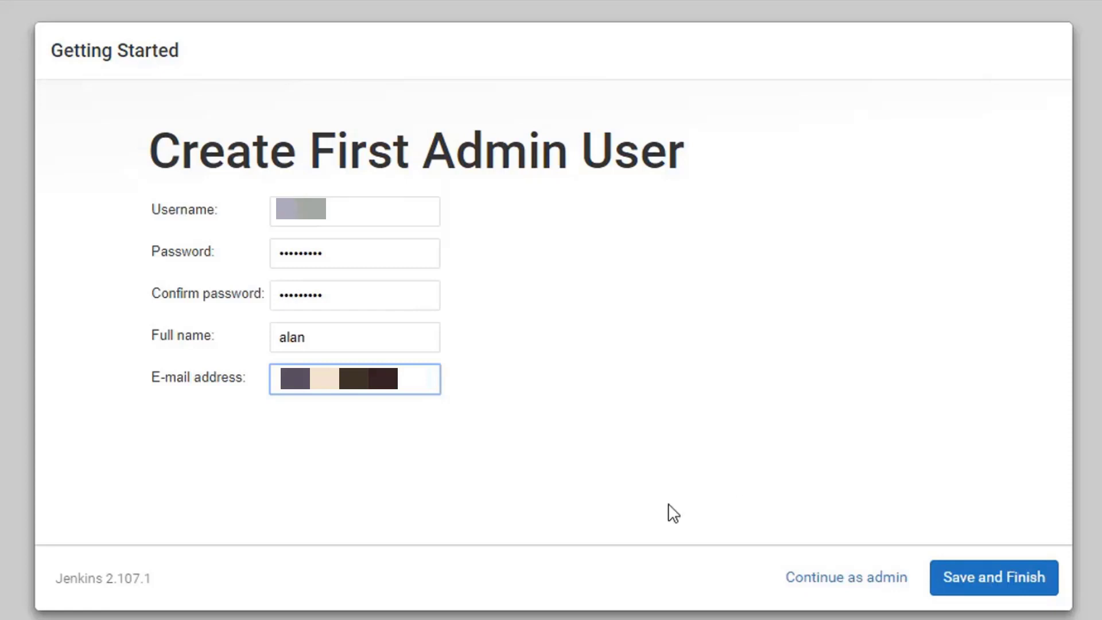
Save the first admin user to finish the setup and let the browser store the login.
{"action": "left_click", "coordinate": [966, 584]}
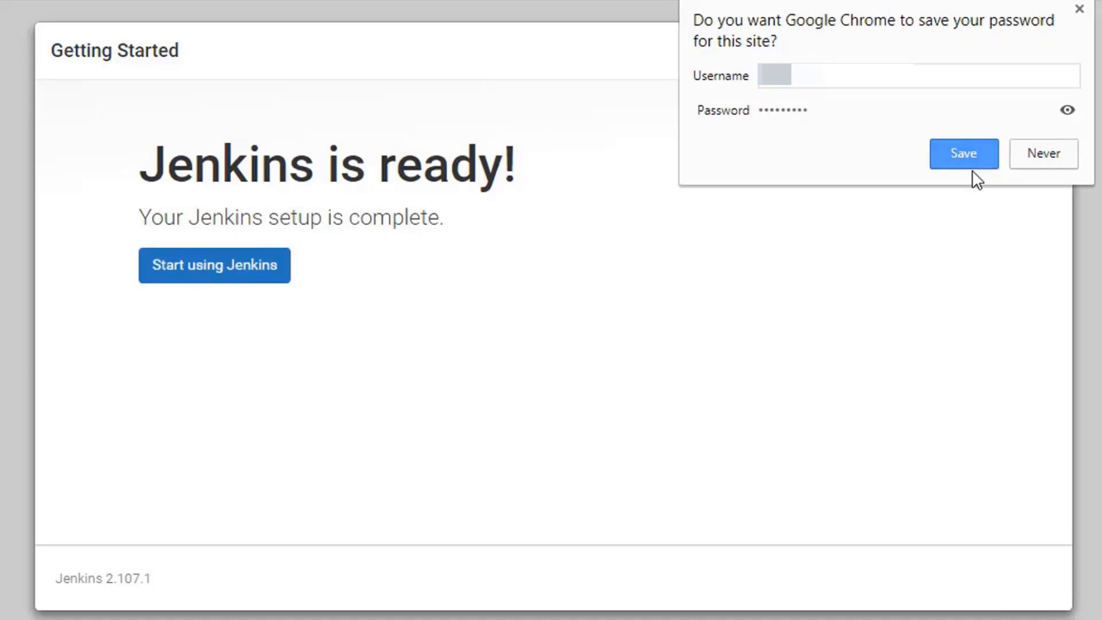
{"action": "left_click", "coordinate": [965, 156]}
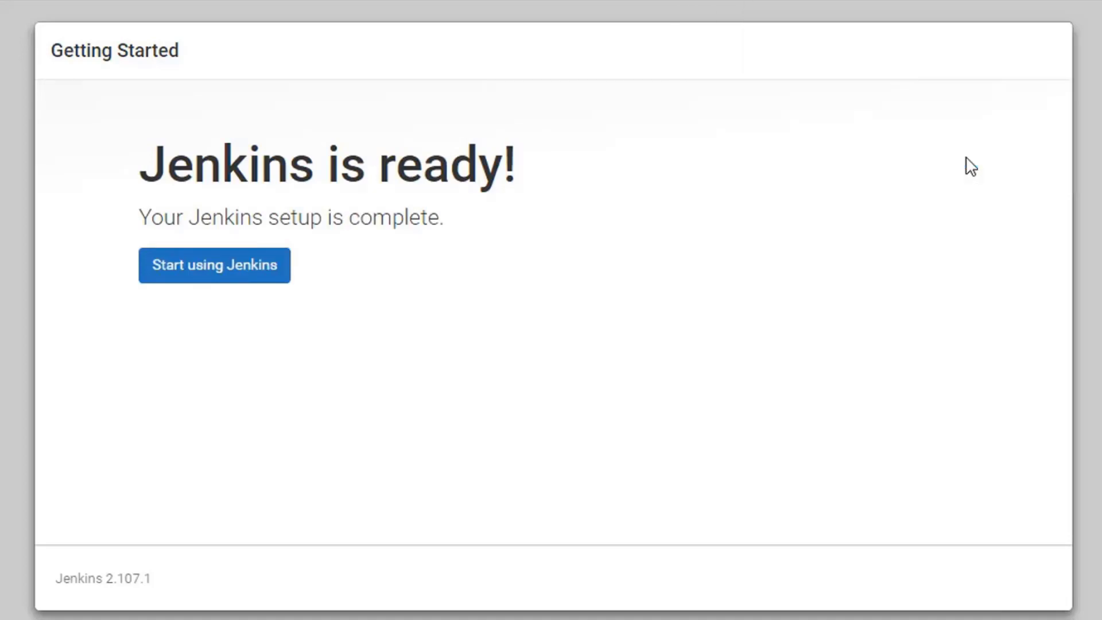